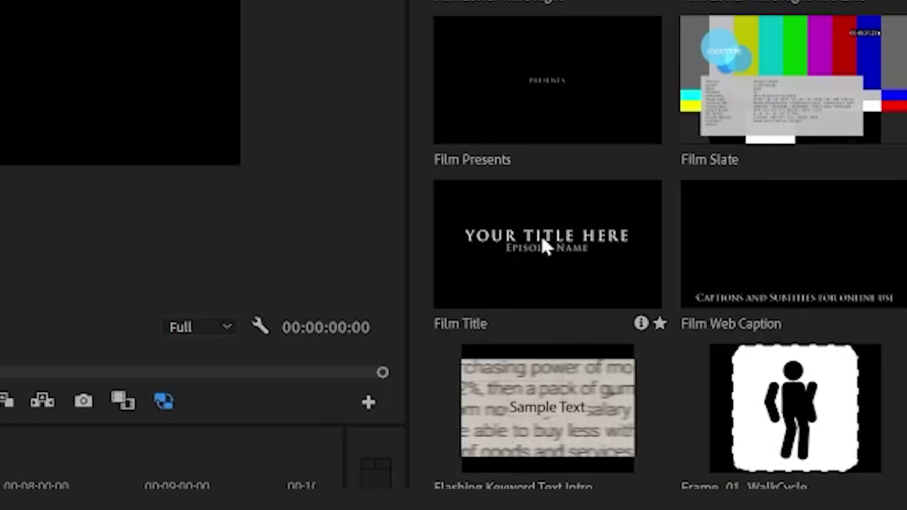
# - Add the Film Title template to the Demo sequence and overwrite its main title text with "Use Mogr"
pyautogui.moveTo(541, 238); pyautogui.dragTo(157, 352)
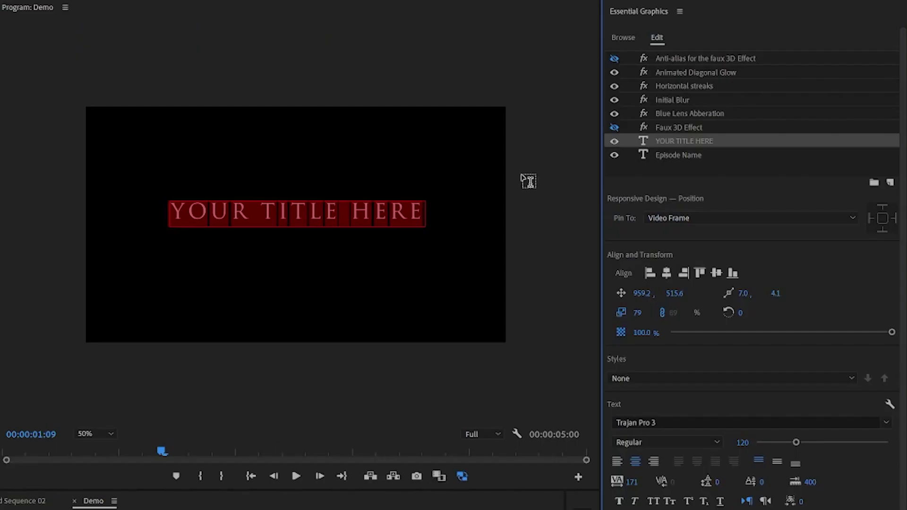
pyautogui.write('Use Mogr')
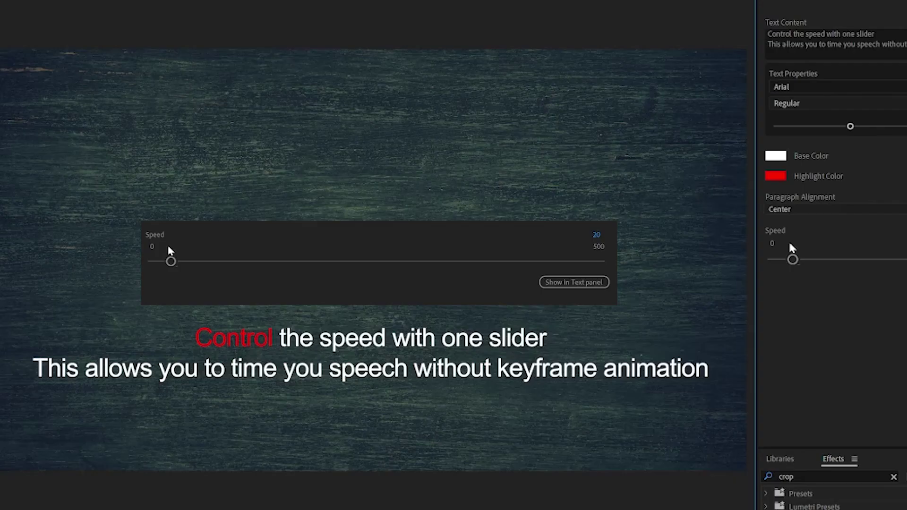
# - Increase the Speed value of the "Control the speed with one slider" text highlighter
pyautogui.moveTo(791, 260); pyautogui.dragTo(816, 260)
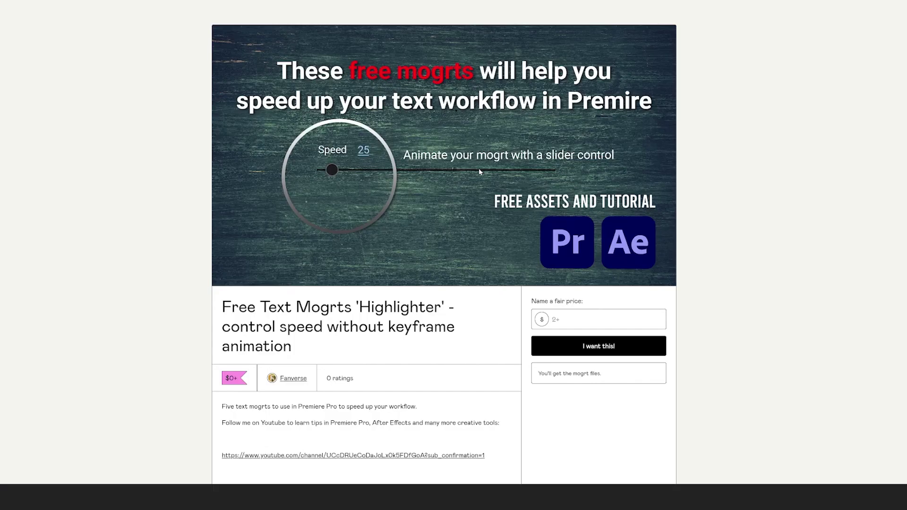
# - Enter 0 as the price for the Free Text Mogrts 'Highlighter' download
pyautogui.click(609, 315)
pyautogui.write('0')
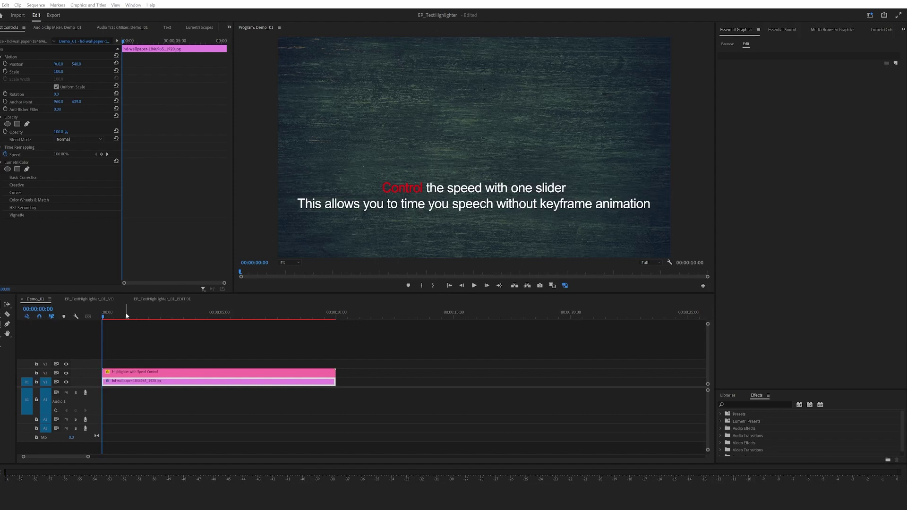
# - Place the Simple Text Highlighter template from Essential Graphics over the highlighter clip above the wallpaper and select it
pyautogui.click(127, 315)
pyautogui.click(728, 44)
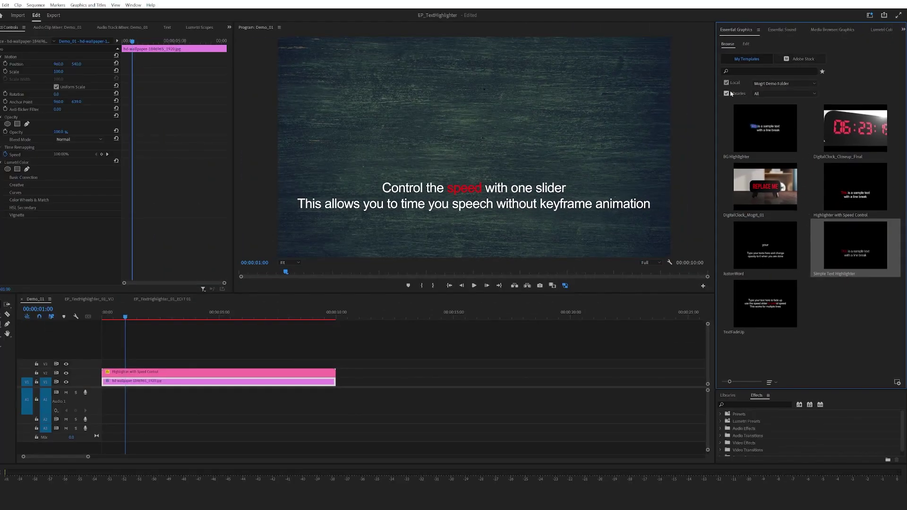
pyautogui.click(133, 5)
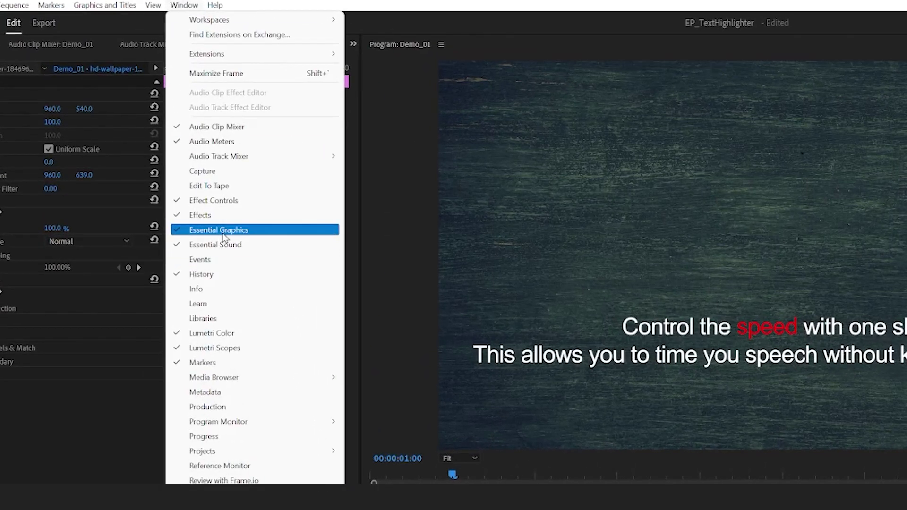
pyautogui.click(224, 231)
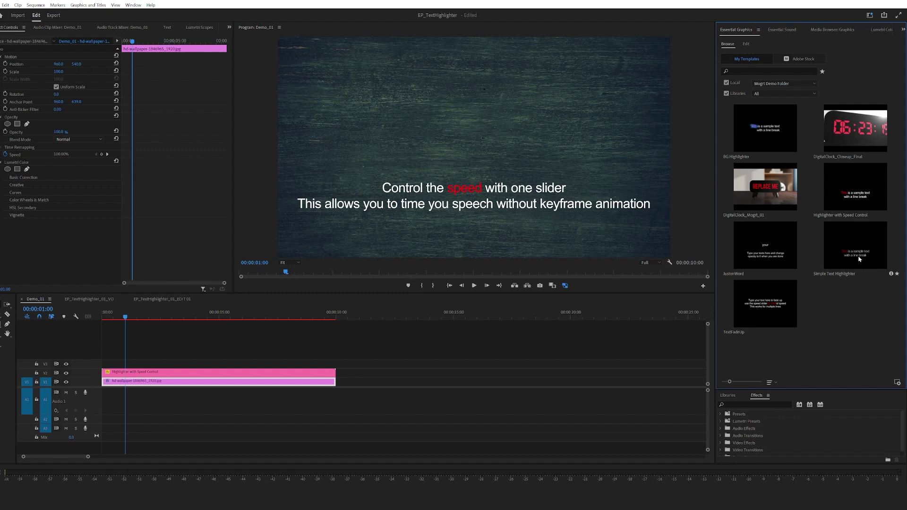
pyautogui.moveTo(858, 253)
pyautogui.mouseDown()
pyautogui.moveTo(237, 286)
pyautogui.moveTo(166, 351)
pyautogui.moveTo(164, 370)
pyautogui.mouseUp()
pyautogui.click(164, 370)
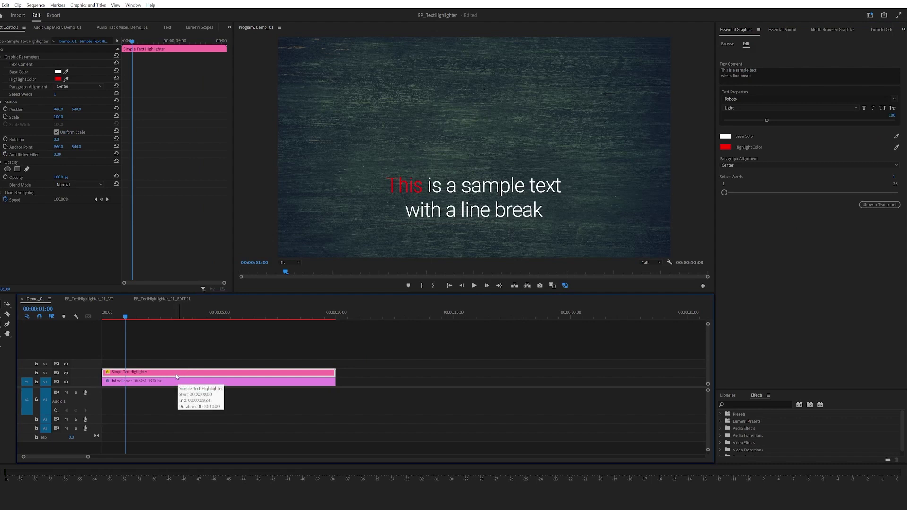
# - Highlight the word "break" in the sample text by setting Select Words to 9
pyautogui.moveTo(724, 192); pyautogui.dragTo(775, 195)
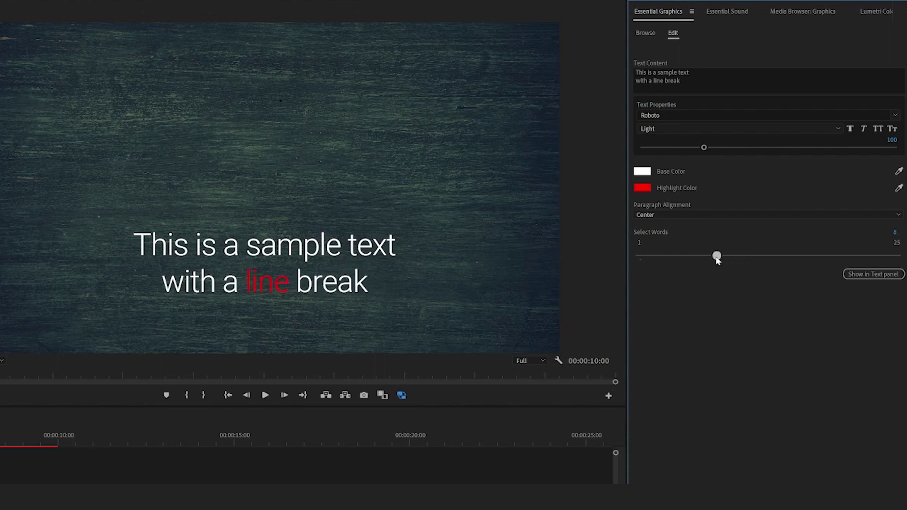
pyautogui.moveTo(716, 259); pyautogui.dragTo(725, 259)
# - Append "ergsdgsdfgsd sdfh sfdhdfh df" to the sample text and set Select Words to 12
pyautogui.click(709, 75)
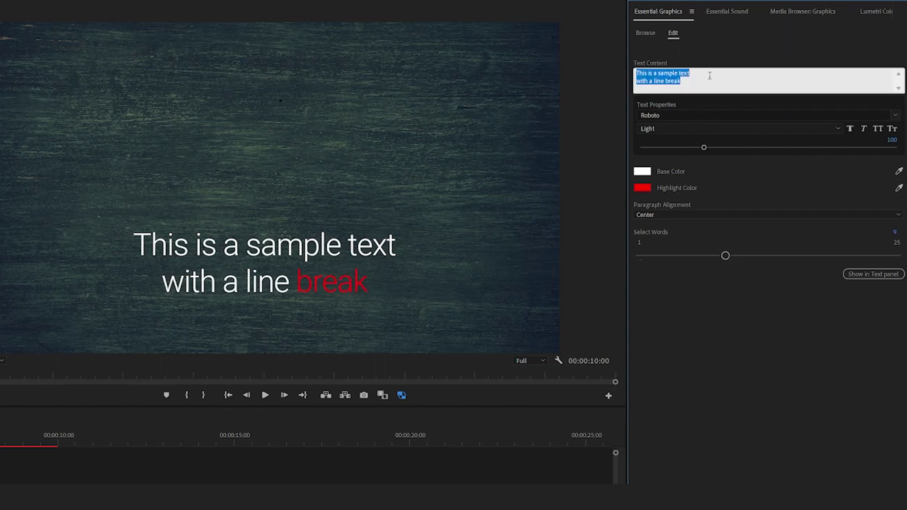
pyautogui.press('Right')
pyautogui.write('ergsdgsdfgsd')
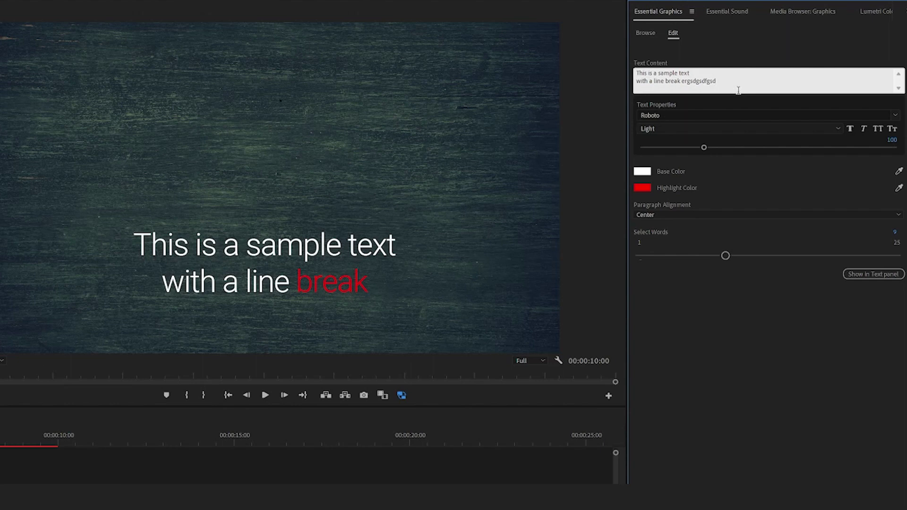
pyautogui.write(' sdfh sfdhdfh df')
pyautogui.moveTo(725, 256); pyautogui.dragTo(761, 255)
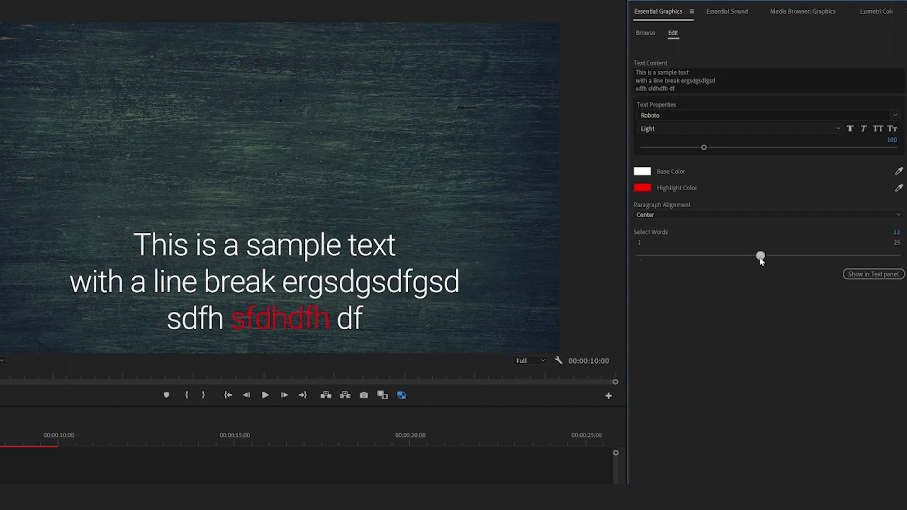
# - Insert a period after the word "sdfh" in the text content
pyautogui.click(662, 84)
pyautogui.click(648, 89)
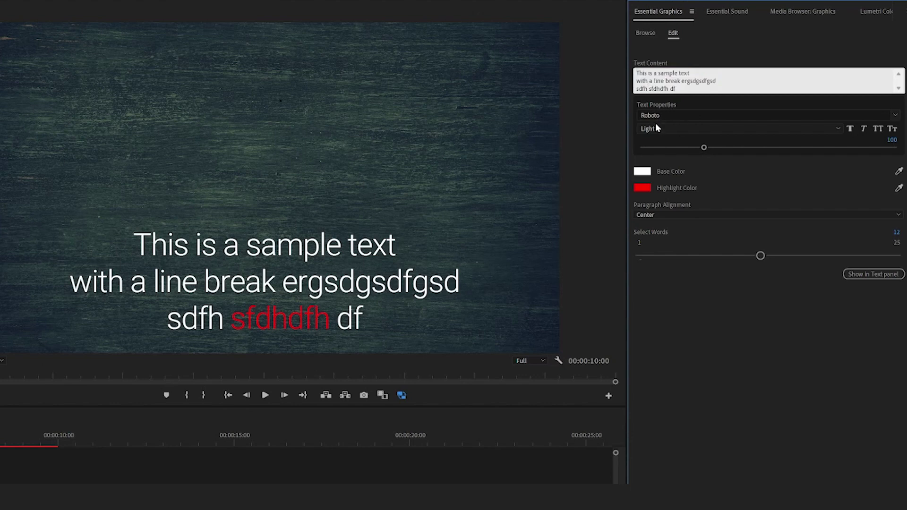
pyautogui.write('.')
# - Change the Highlight Color of the Simple Text Highlighter from red to yellow
pyautogui.click(645, 188)
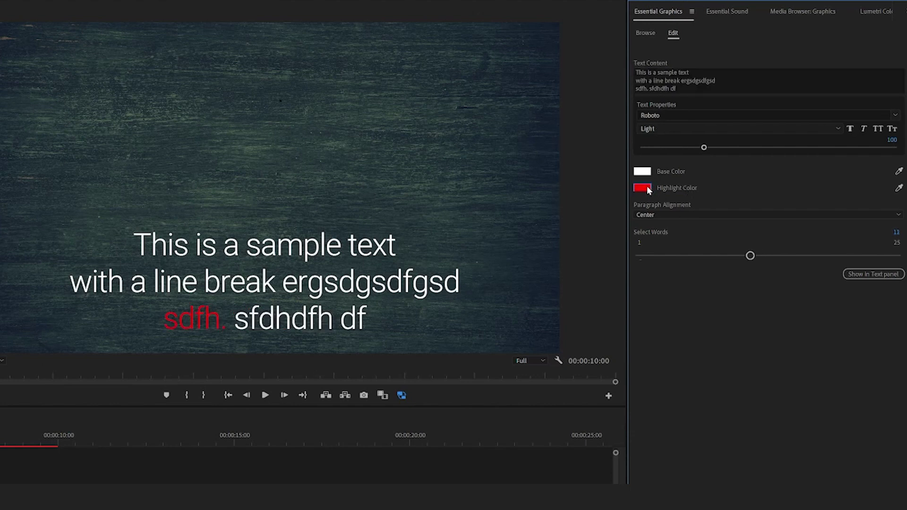
pyautogui.click(642, 188)
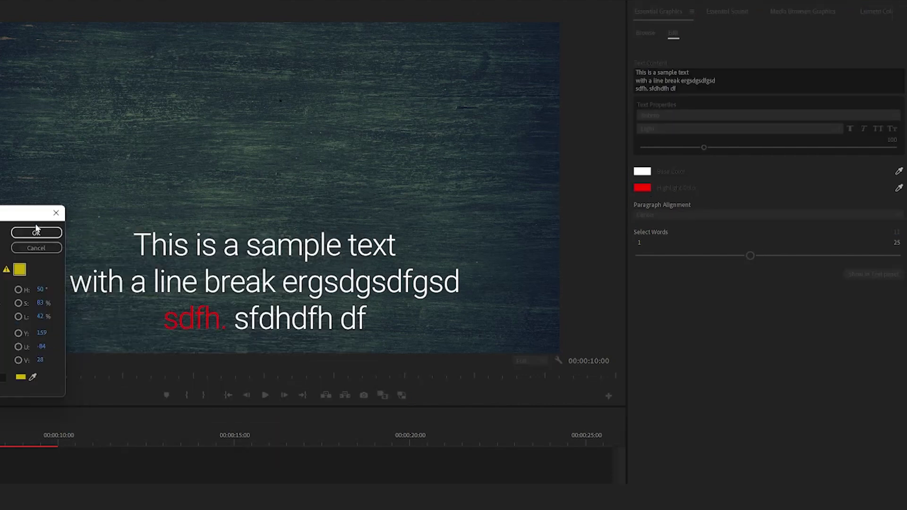
pyautogui.click(40, 239)
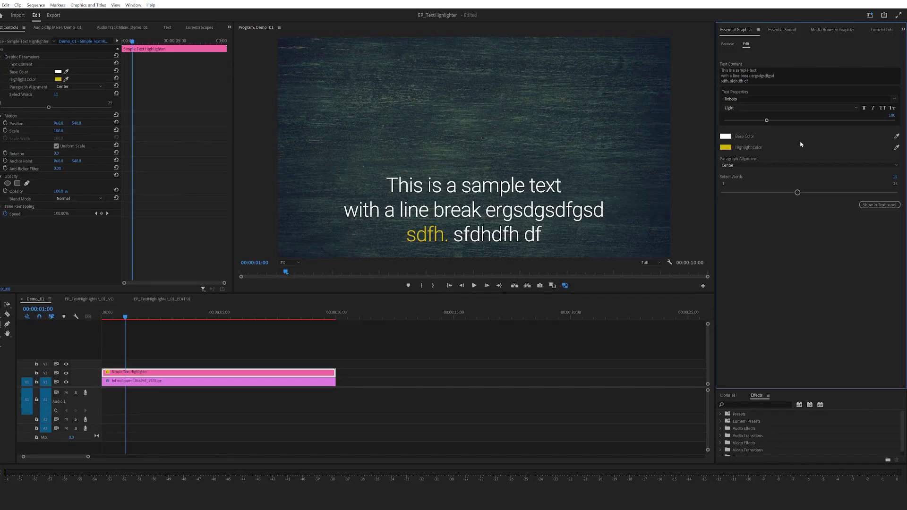
# - Try black as the Base Color of the text, and set it back to white
pyautogui.click(725, 137)
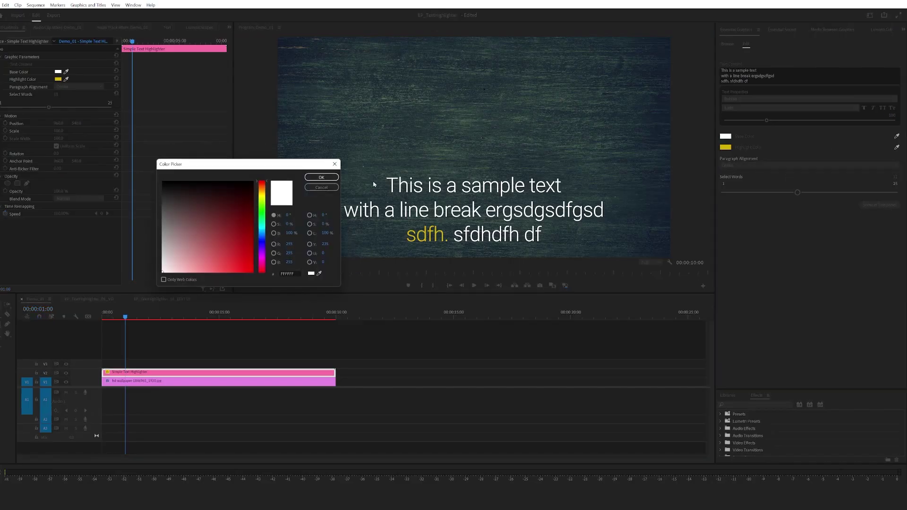
pyautogui.moveTo(203, 216); pyautogui.dragTo(147, 169)
pyautogui.click(321, 177)
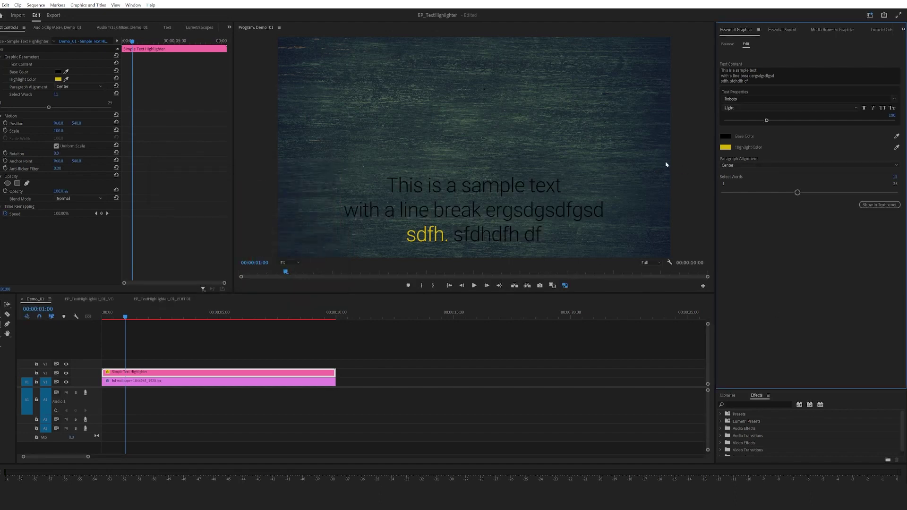
pyautogui.click(725, 138)
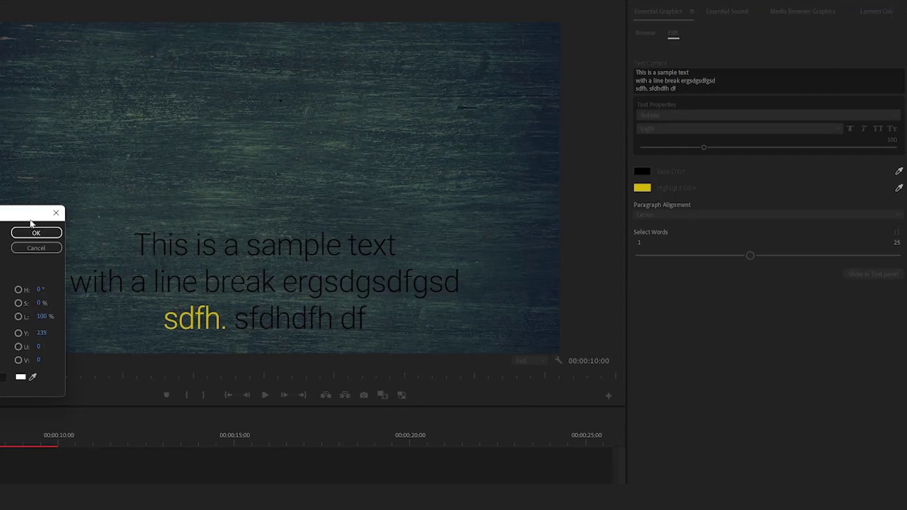
pyautogui.click(34, 232)
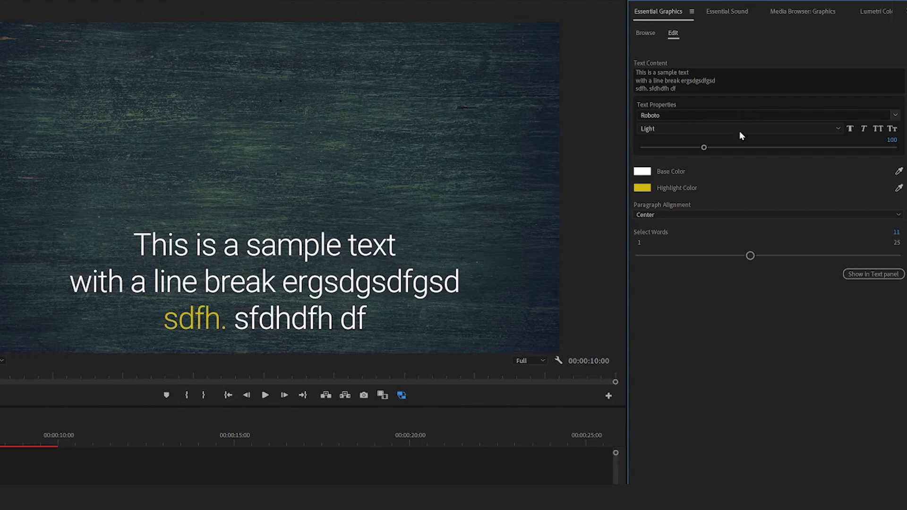
# - Change the text's font style to Roboto Black Italic
pyautogui.click(732, 114)
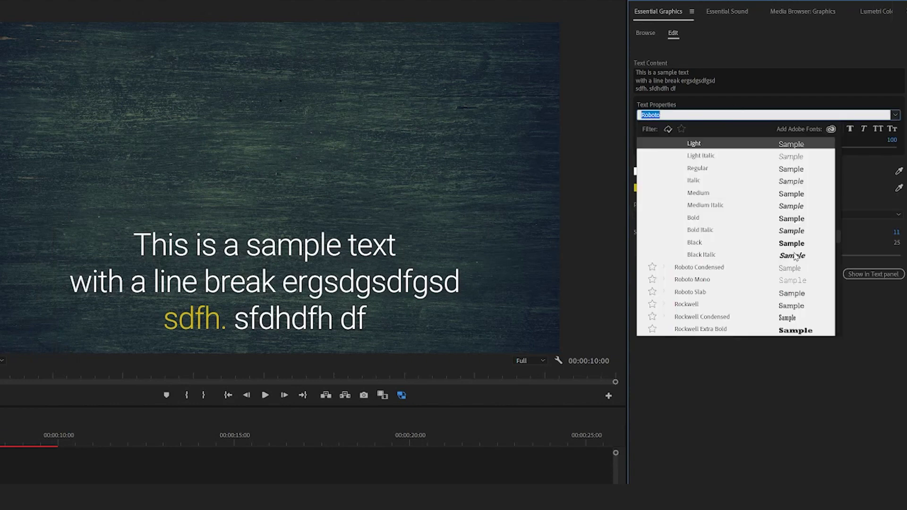
pyautogui.click(795, 256)
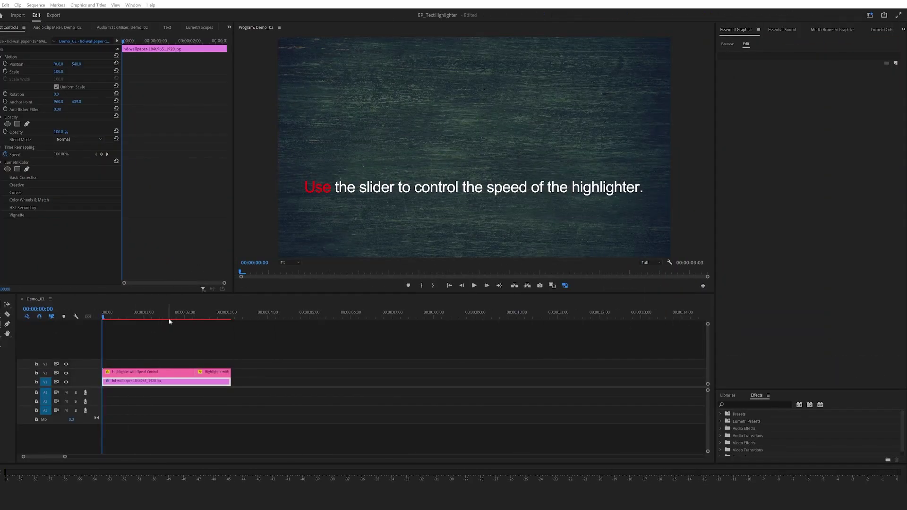
# - Add the Highlighter with Speed Control template and set its text to "Let me type in some random words here and toggle the speed slider"
pyautogui.click(727, 44)
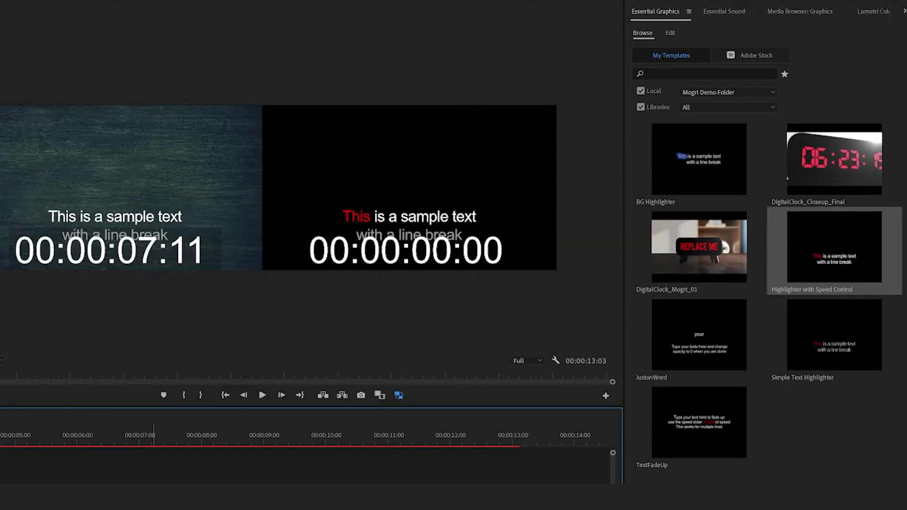
pyautogui.hotkey('shift', 'Left')
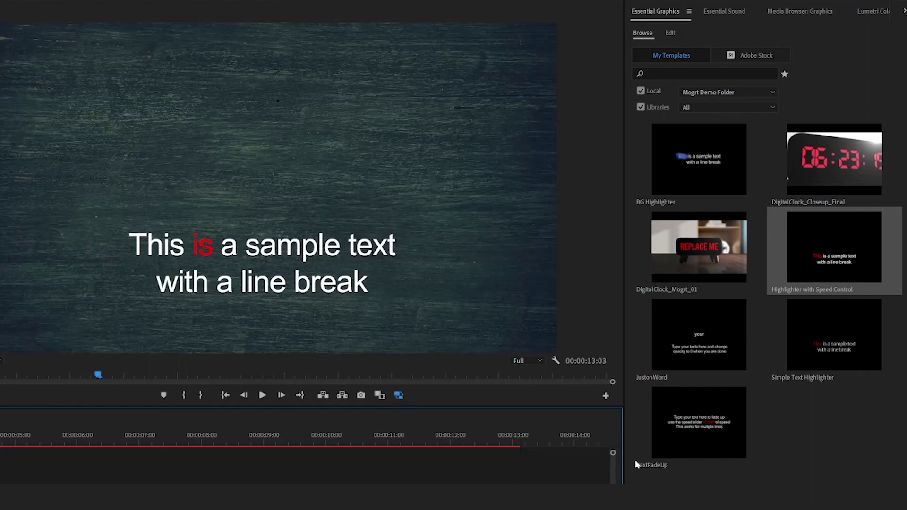
pyautogui.click(670, 33)
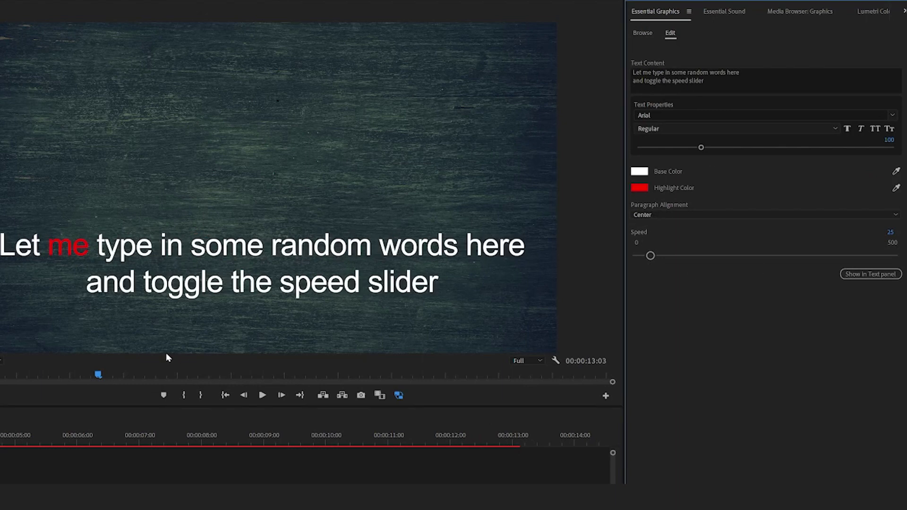
# - Set the highlighter's Speed to 50 and play the animation from about the 5-second mark
pyautogui.click(892, 232)
pyautogui.write('50')
pyautogui.press('Return')
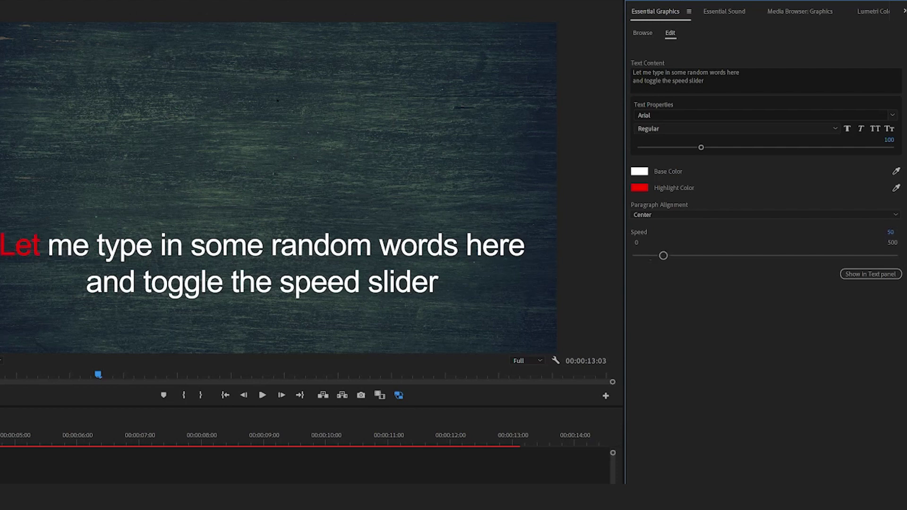
pyautogui.click(19, 441)
pyautogui.press('space')
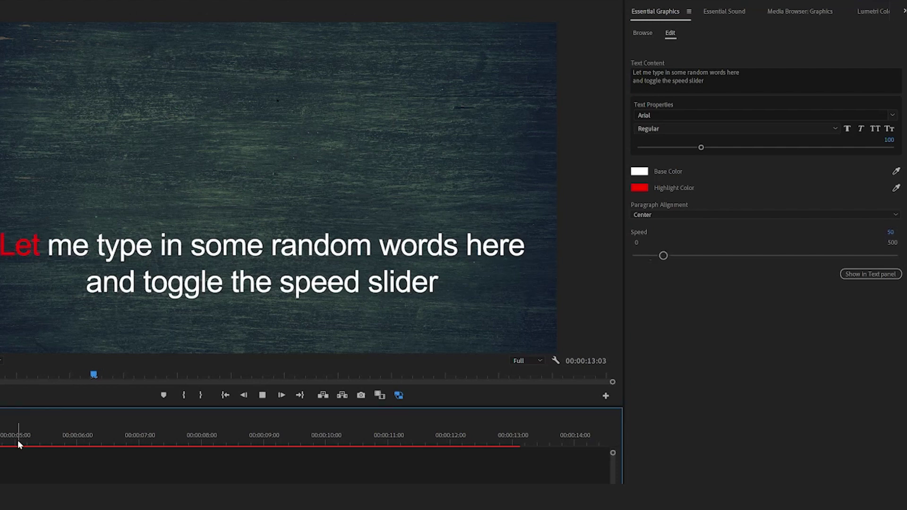
# - Set the highlighter's Speed to 15 and play the animation from just before the 5-second mark
pyautogui.click(892, 232)
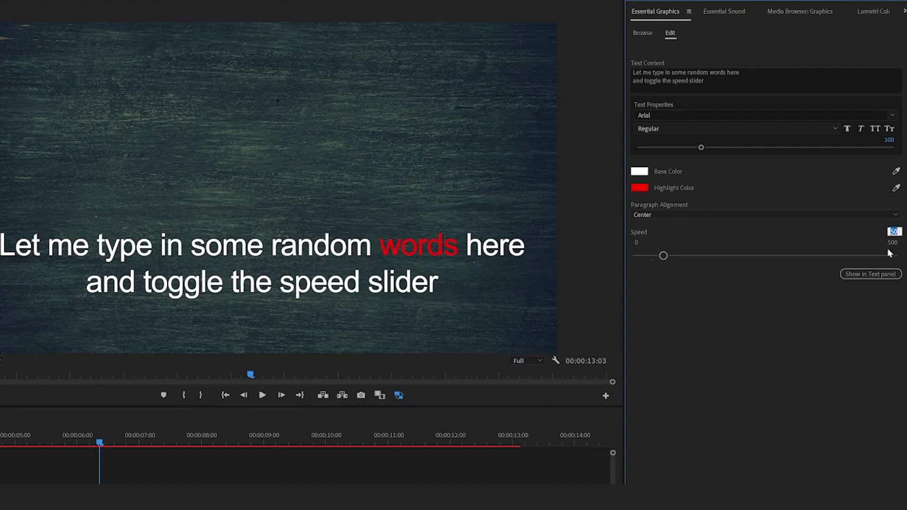
pyautogui.write('15')
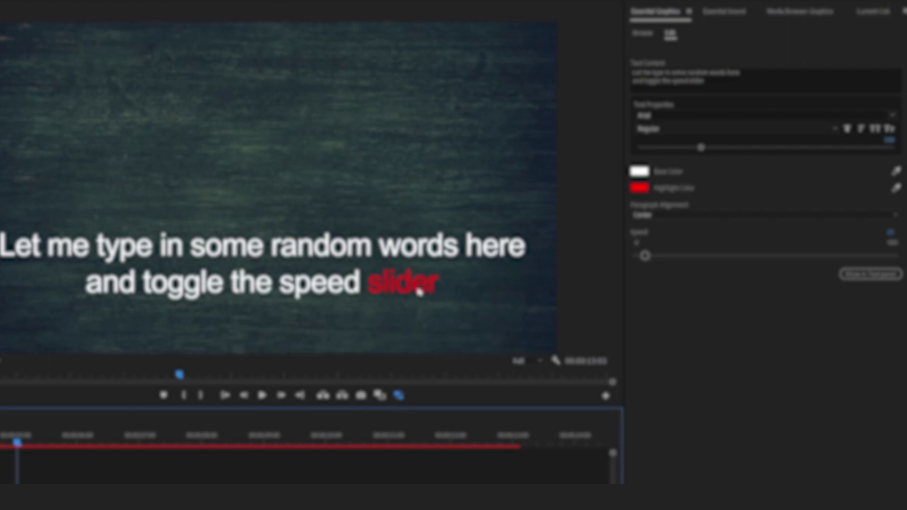
pyautogui.click(3, 437)
pyautogui.press('space')
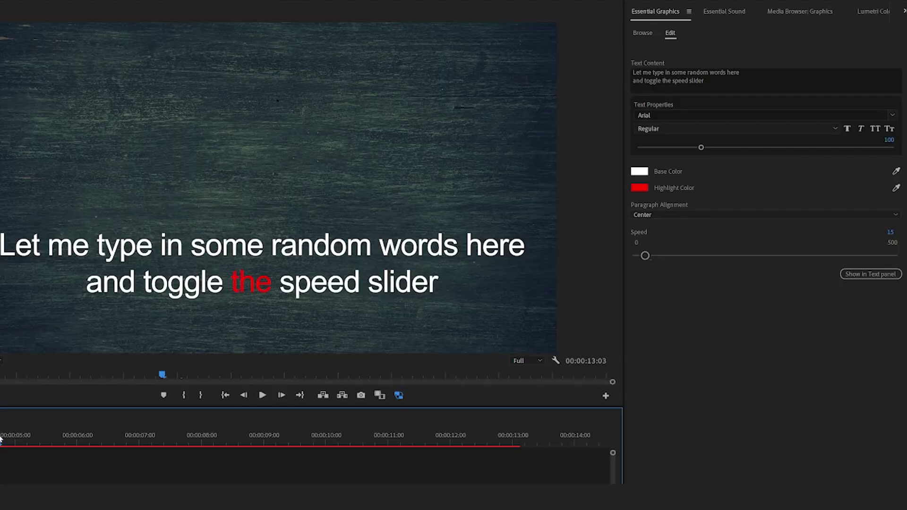
# - Place the playhead at 00:00:05:00, where the last word is highlighted, and cut the highlighter clip there
pyautogui.press('Left')
pyautogui.press('Left')
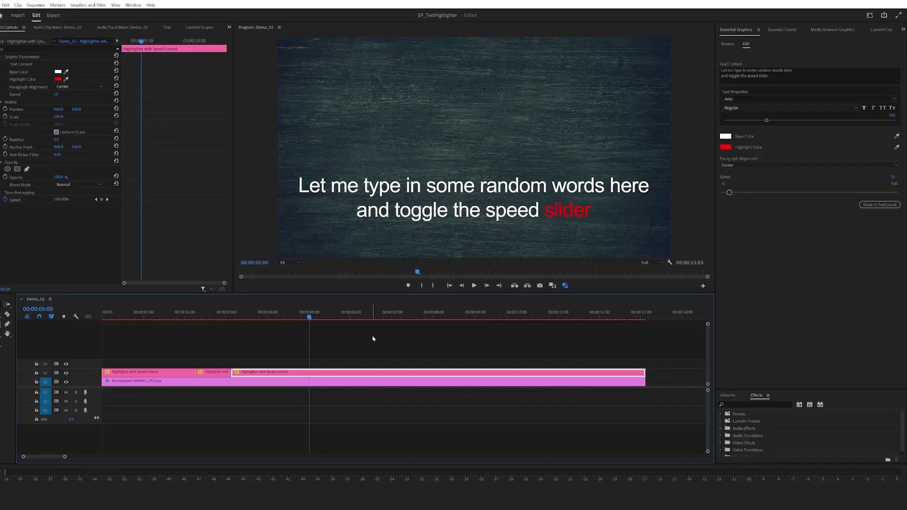
pyautogui.click(311, 374)
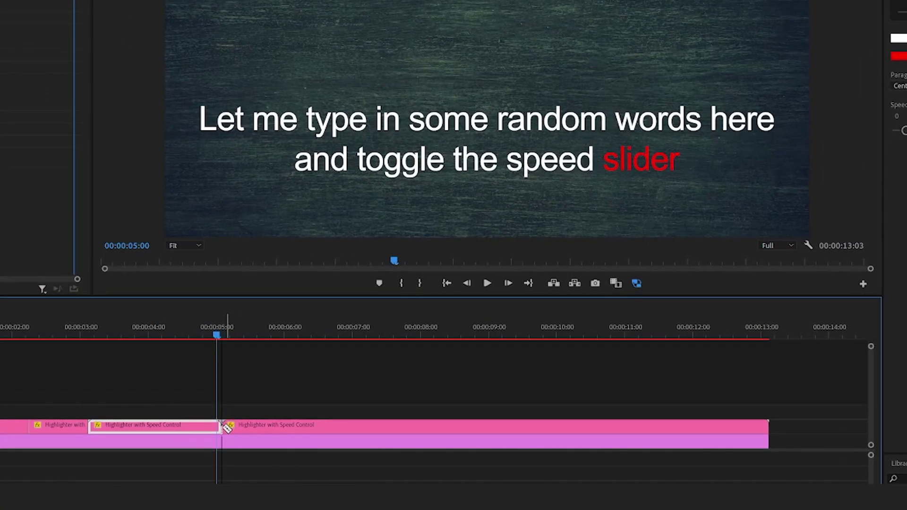
pyautogui.press('=')
# - Add a frame hold to the short highlighter piece starting at 00:00:05:00 and extend its end to just before 6 seconds
pyautogui.rightClick(395, 447)
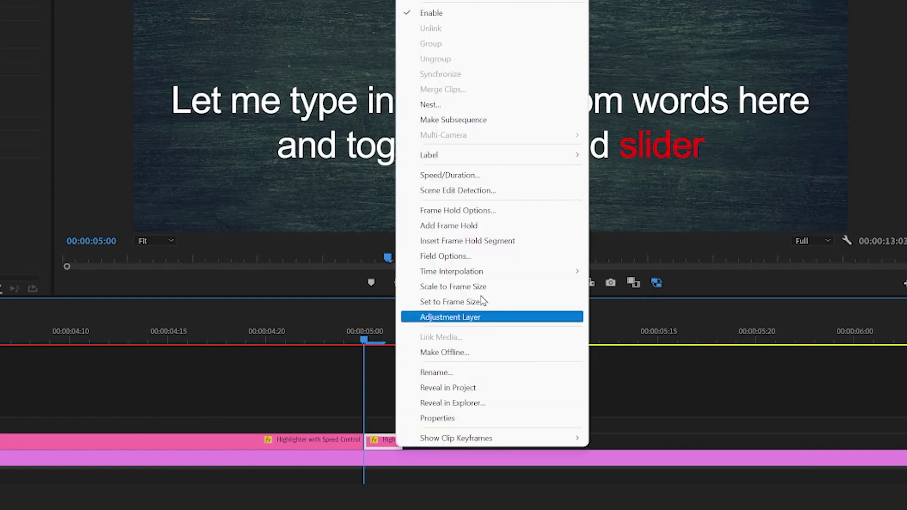
pyautogui.moveTo(401, 440); pyautogui.dragTo(735, 440)
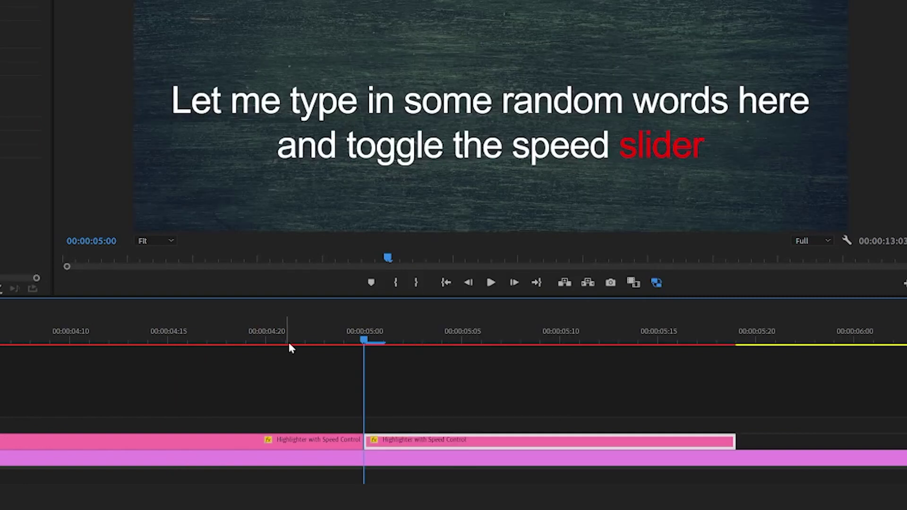
# - Preview the sequence across the cut at 5 seconds, starting shortly before it
pyautogui.moveTo(364, 343); pyautogui.dragTo(252, 348)
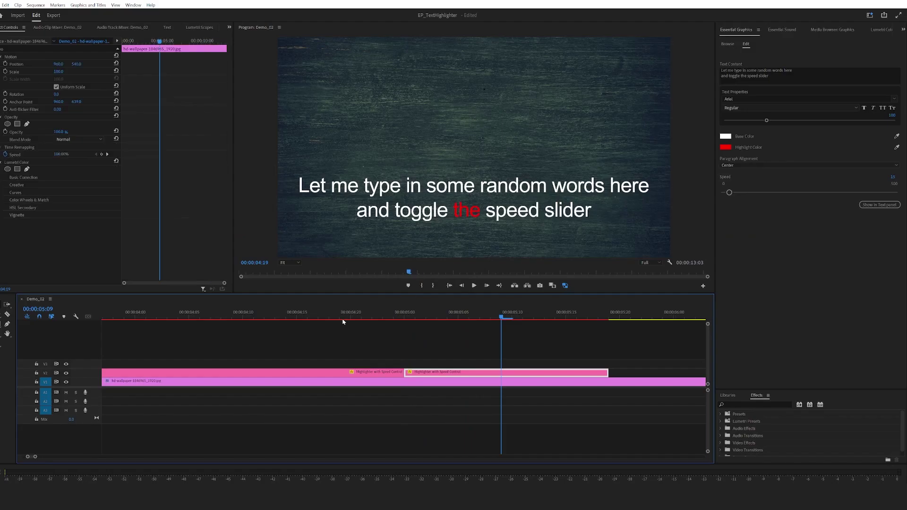
pyautogui.click(342, 321)
pyautogui.press('-')
pyautogui.press('-')
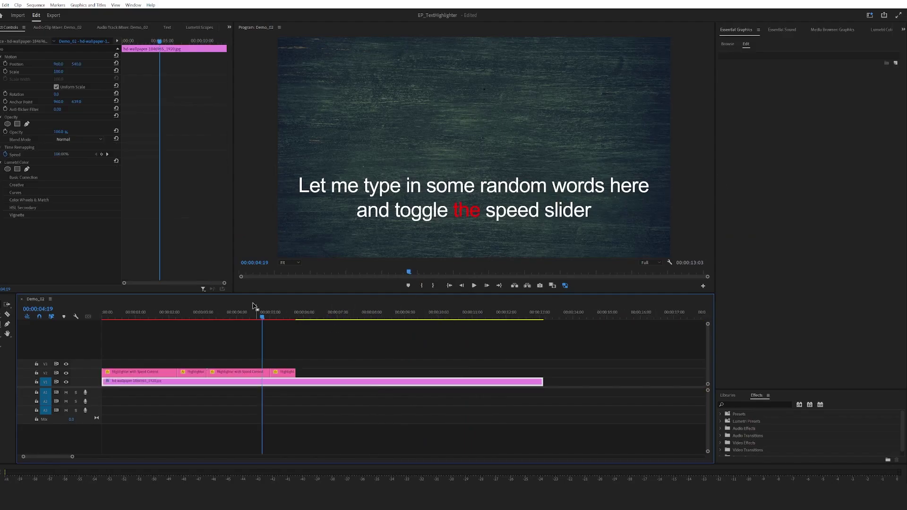
pyautogui.click(244, 317)
pyautogui.click(266, 365)
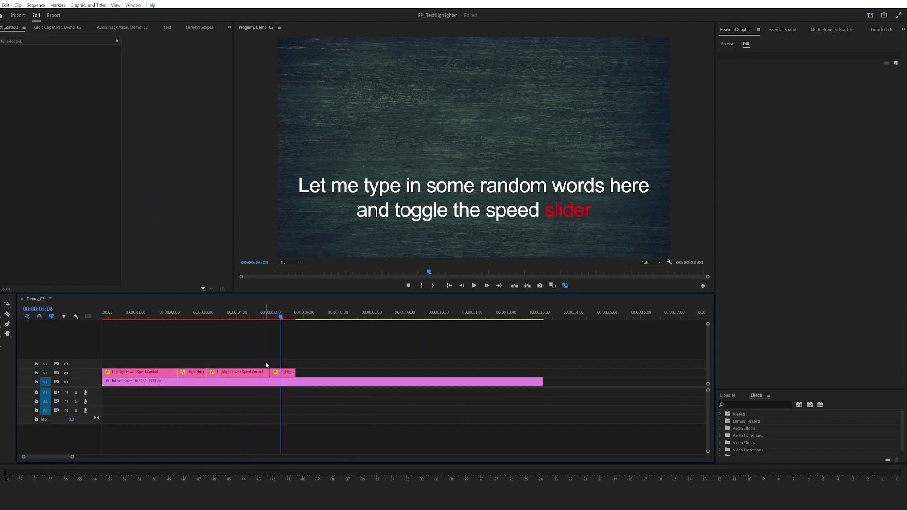
# - Set the highlight color to green and the base color to gray on the highlighter clip playing at 00:00:04:13
pyautogui.click(255, 314)
pyautogui.click(258, 372)
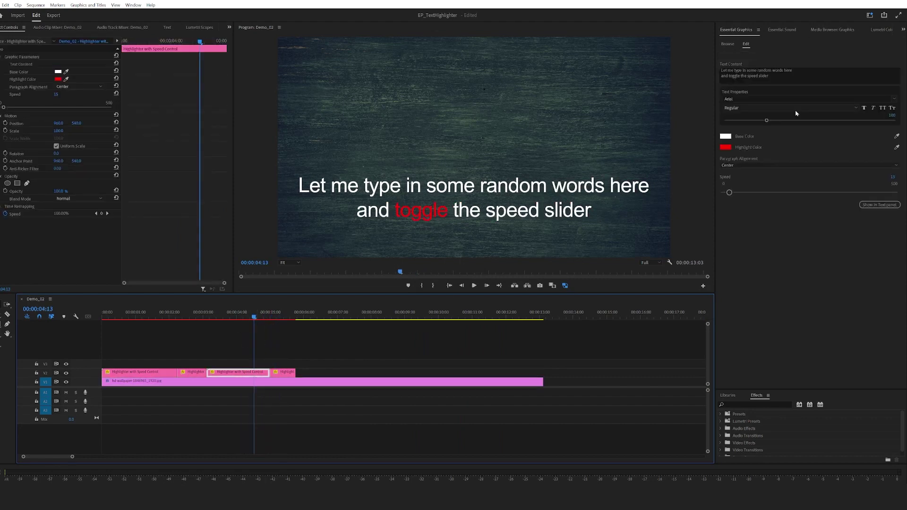
pyautogui.click(725, 148)
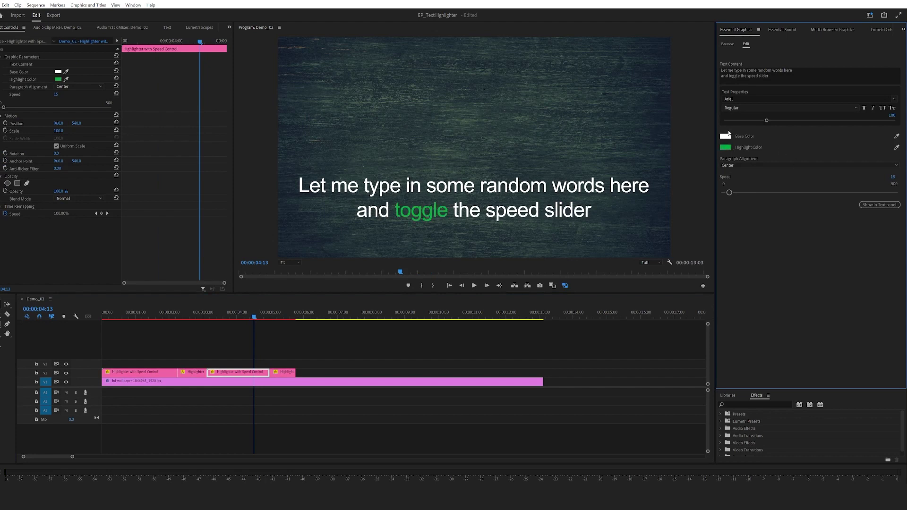
pyautogui.click(726, 137)
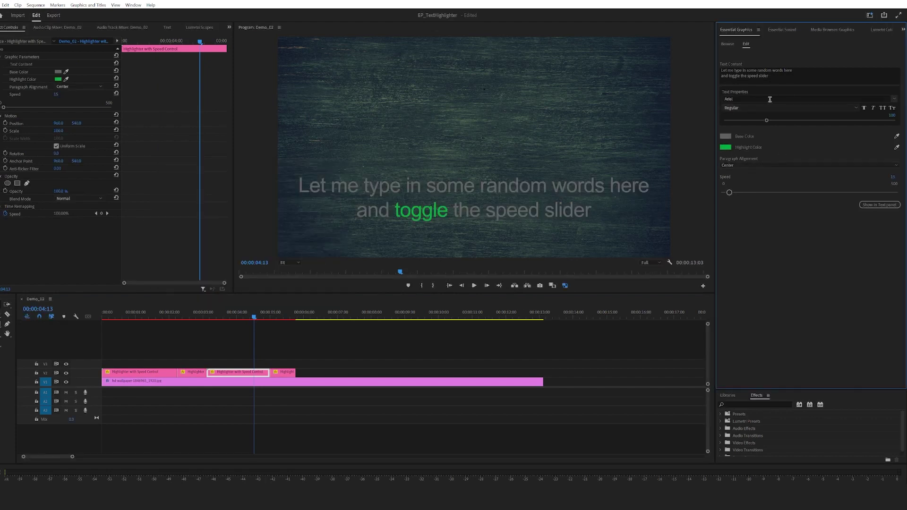
# - Change the clip's font to Bauhaus 93 and scrub through the start of the clip to check it
pyautogui.click(779, 99)
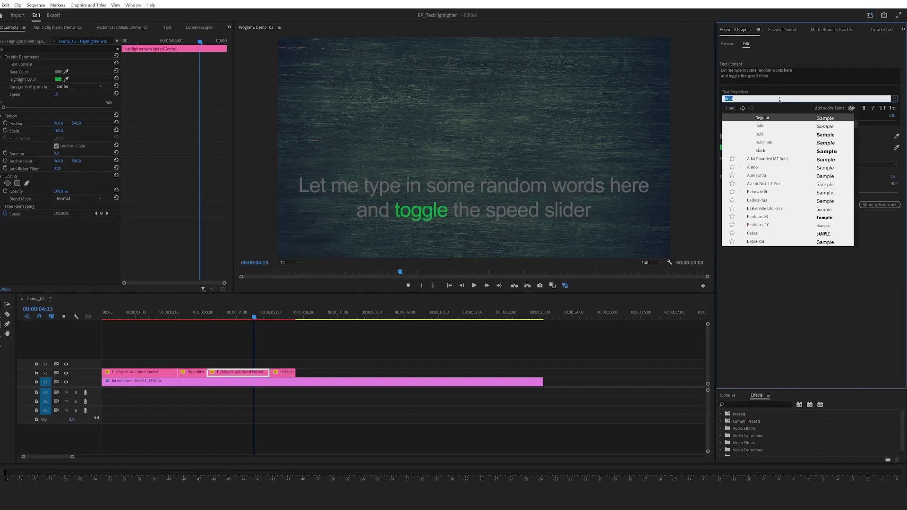
pyautogui.click(787, 218)
pyautogui.moveTo(247, 318); pyautogui.dragTo(219, 317)
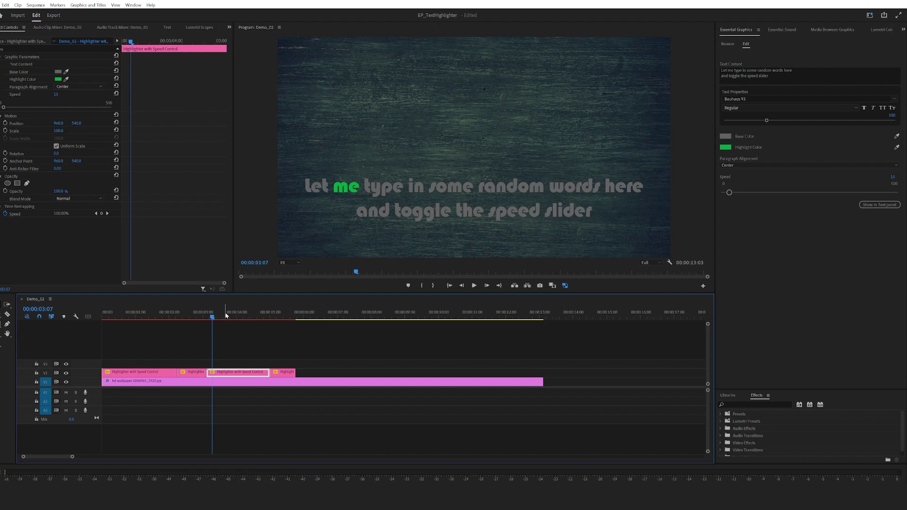
pyautogui.press('Left')
pyautogui.moveTo(218, 317)
pyautogui.mouseDown()
pyautogui.moveTo(244, 317)
pyautogui.moveTo(224, 317)
pyautogui.mouseUp()
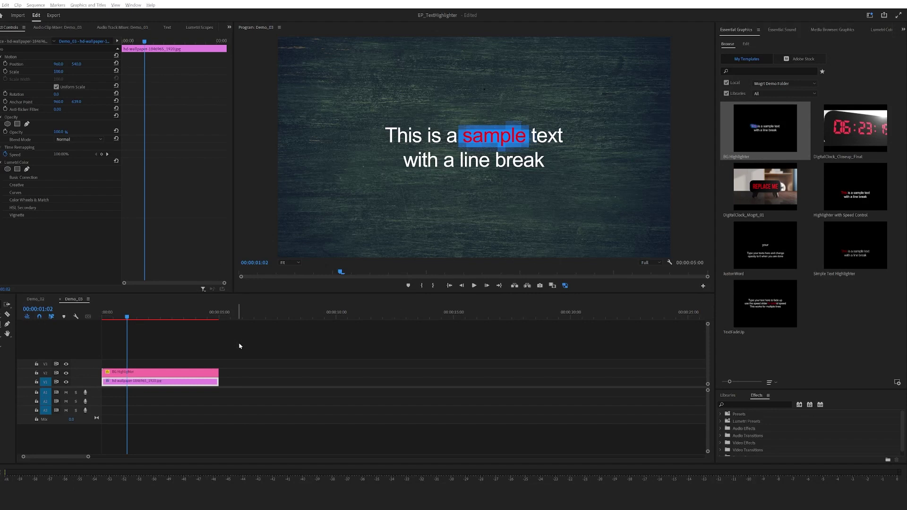
# - Extend the wallpaper background clip in Demo_03 to 15 seconds and place the playhead at 00:00:05:22
pyautogui.moveTo(247, 340)
pyautogui.mouseDown()
pyautogui.moveTo(221, 373)
pyautogui.moveTo(453, 382)
pyautogui.mouseUp()
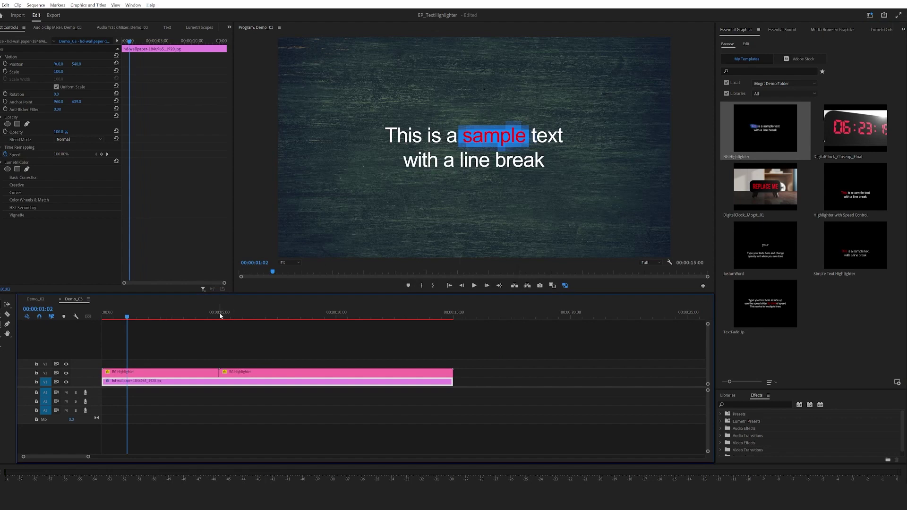
pyautogui.moveTo(220, 315); pyautogui.dragTo(240, 316)
# - Change the Background Color of the second BG Highlighter clip to green
pyautogui.click(307, 373)
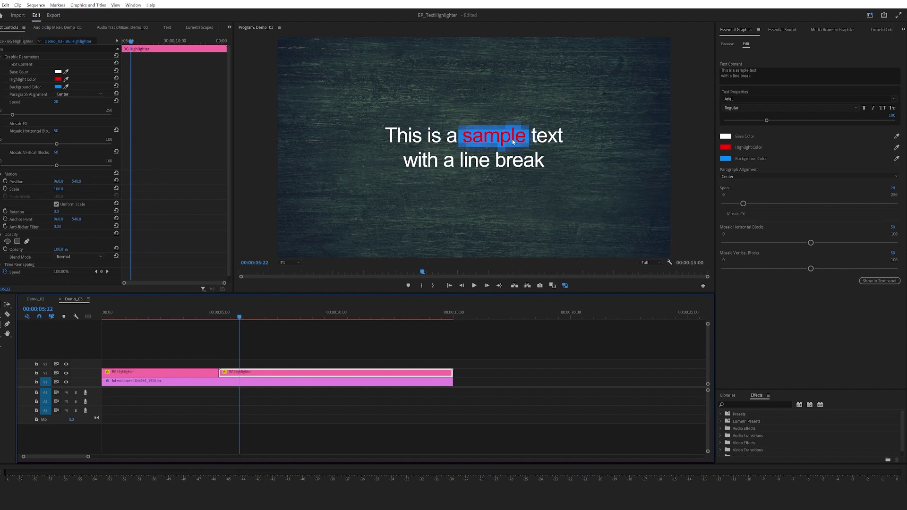
pyautogui.click(725, 158)
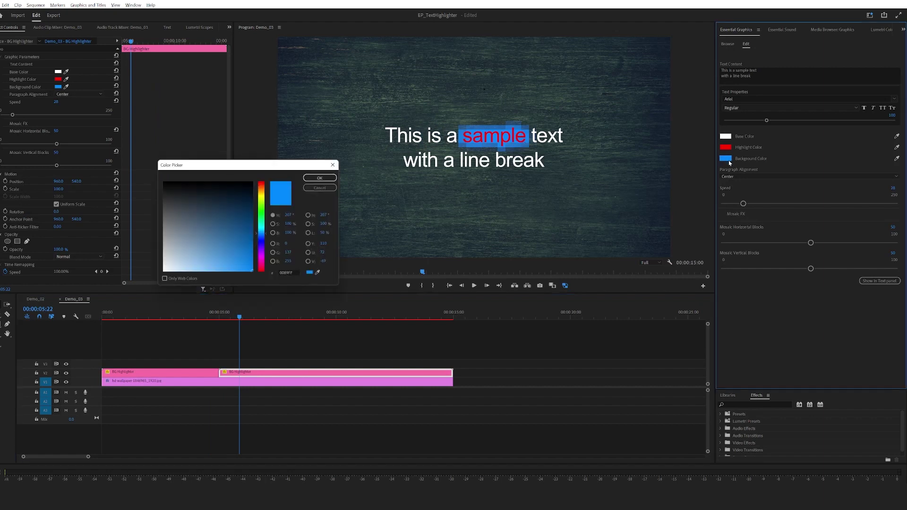
pyautogui.click(261, 208)
pyautogui.moveTo(243, 213); pyautogui.dragTo(253, 225)
pyautogui.click(321, 177)
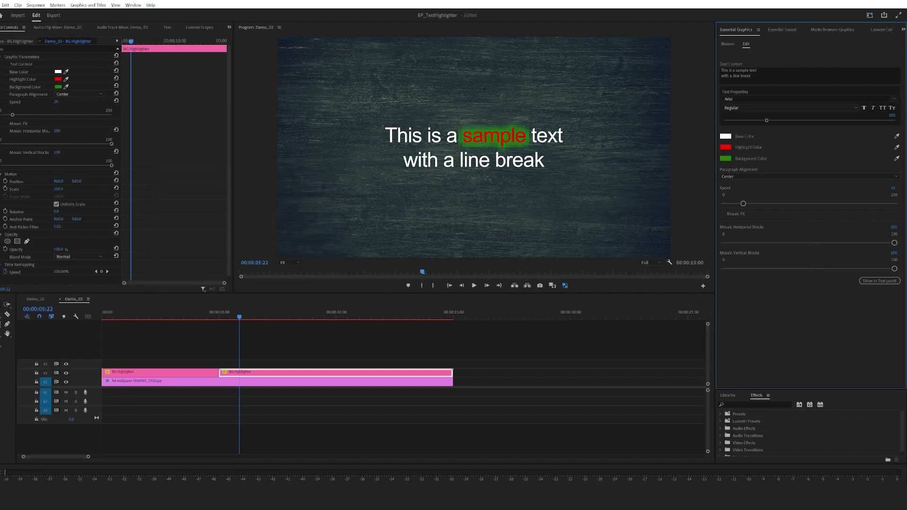
# - Set both Mosaic Horizontal Blocks and Mosaic Vertical Blocks of the BG Highlighter clip to 10
pyautogui.click(897, 227)
pyautogui.write('10')
pyautogui.press('Tab')
pyautogui.write('10')
pyautogui.press('Return')
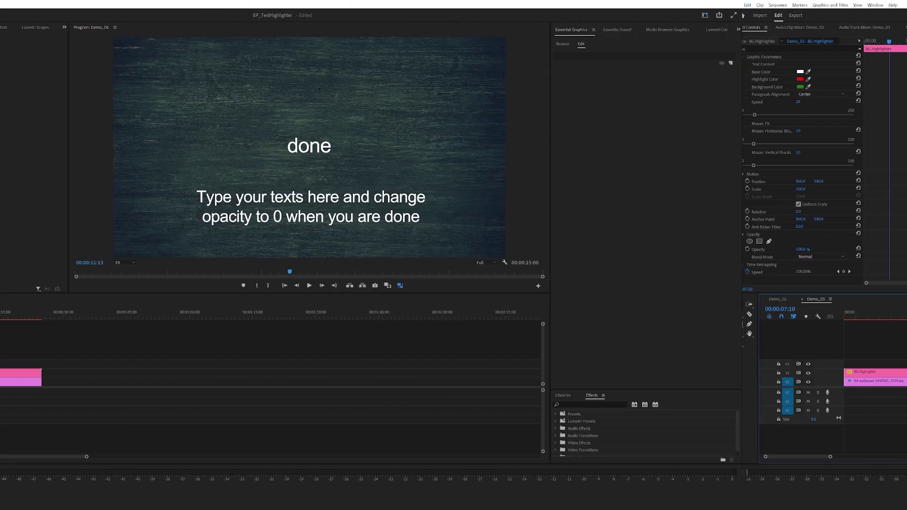
# - Replace the JustoneWord input text with "You can type in whatever you want here and just run the paragraph with this mogrt"
pyautogui.click(727, 44)
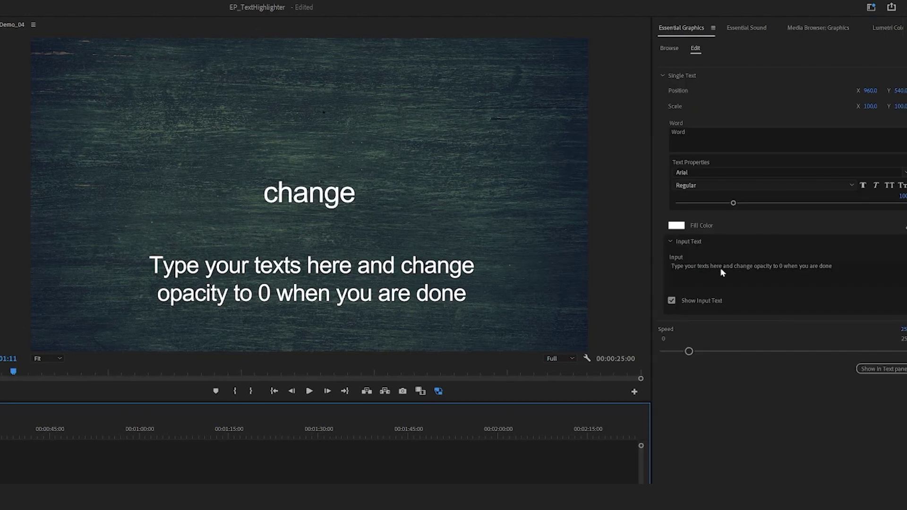
pyautogui.click(721, 267)
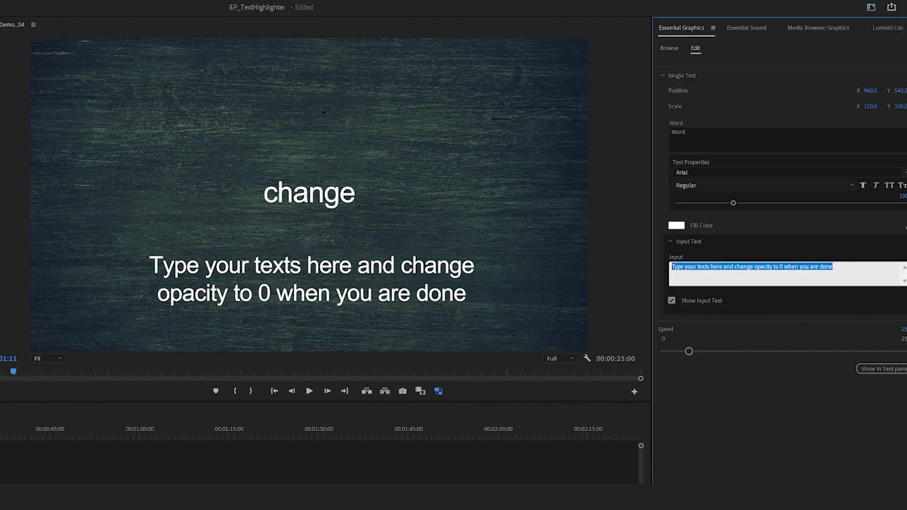
pyautogui.write('You can type in whatever you want here and just run the paragraph with this mogrt')
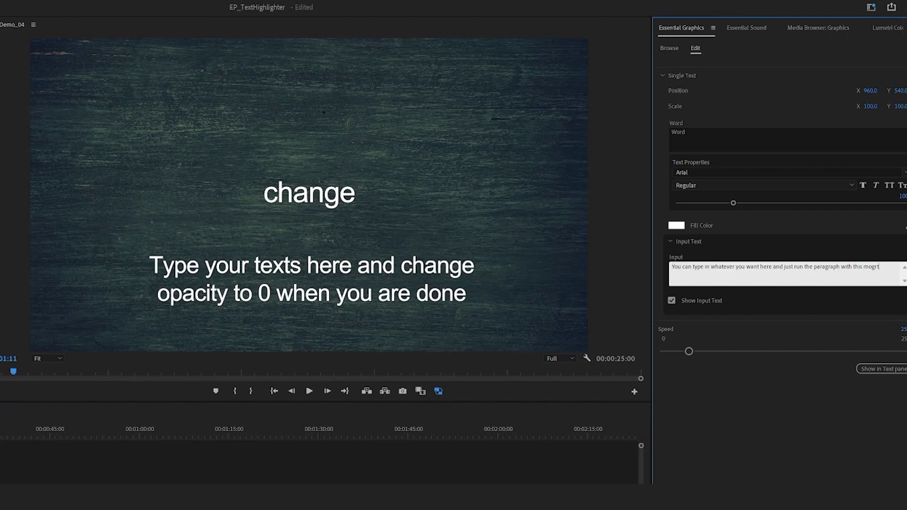
# - Set the single word's font to Bernard MT Condensed and enlarge it to size 400
pyautogui.click(758, 172)
pyautogui.click(784, 228)
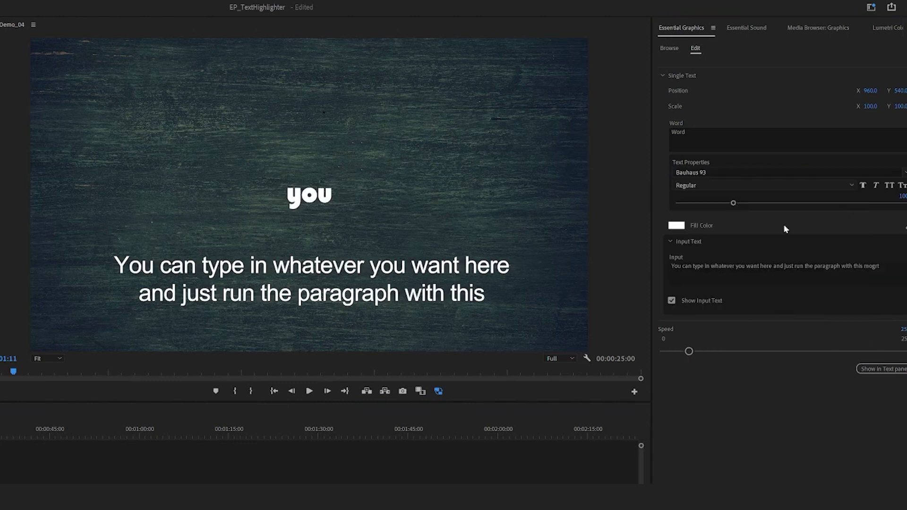
pyautogui.click(904, 173)
pyautogui.click(737, 245)
pyautogui.moveTo(735, 203); pyautogui.dragTo(903, 203)
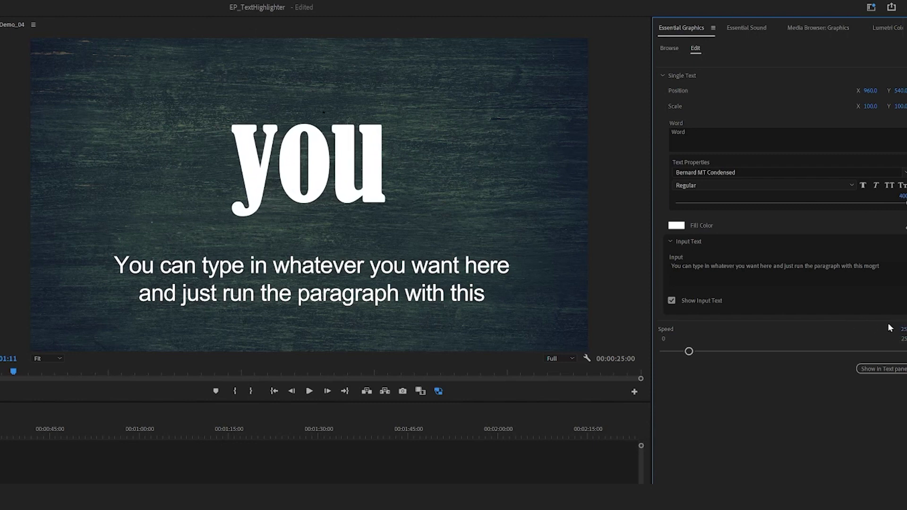
# - Set the one-word animation's Speed to 18, previewing the words from the start of the sequence
pyautogui.moveTo(689, 352); pyautogui.dragTo(681, 352)
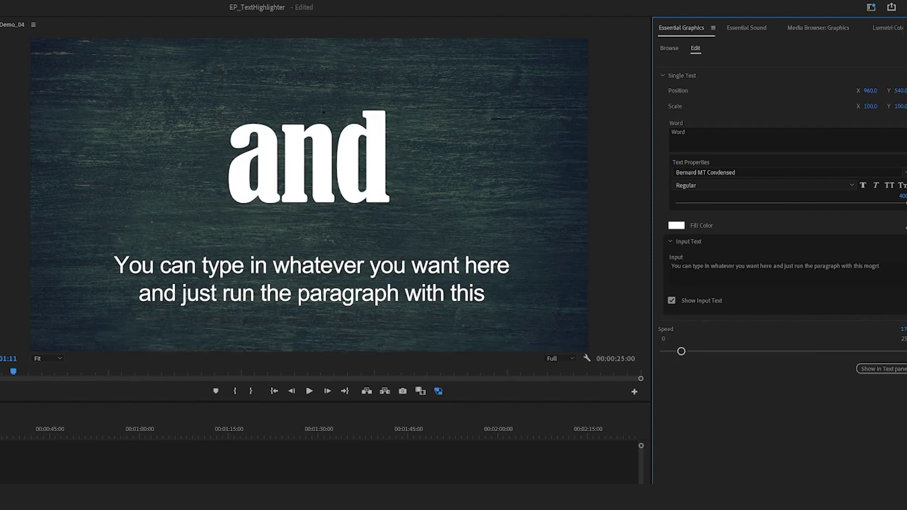
pyautogui.press('Home')
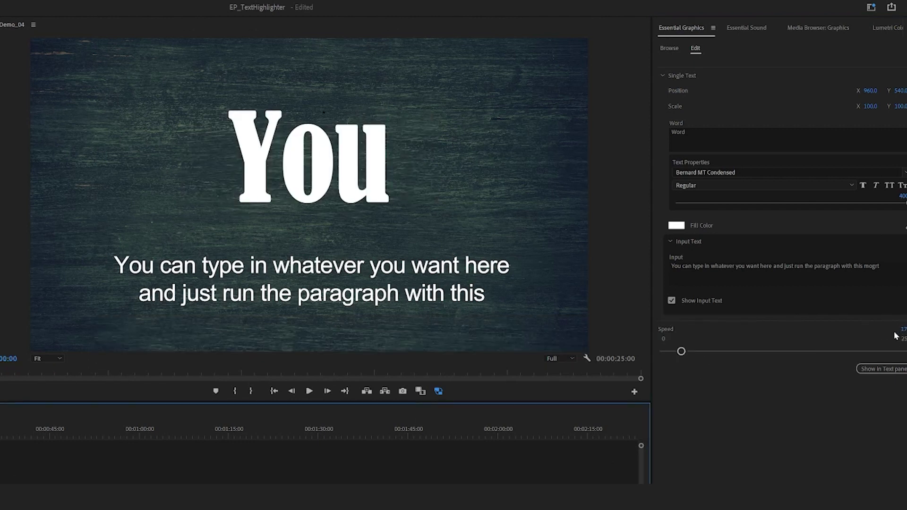
pyautogui.moveTo(682, 352); pyautogui.dragTo(713, 352)
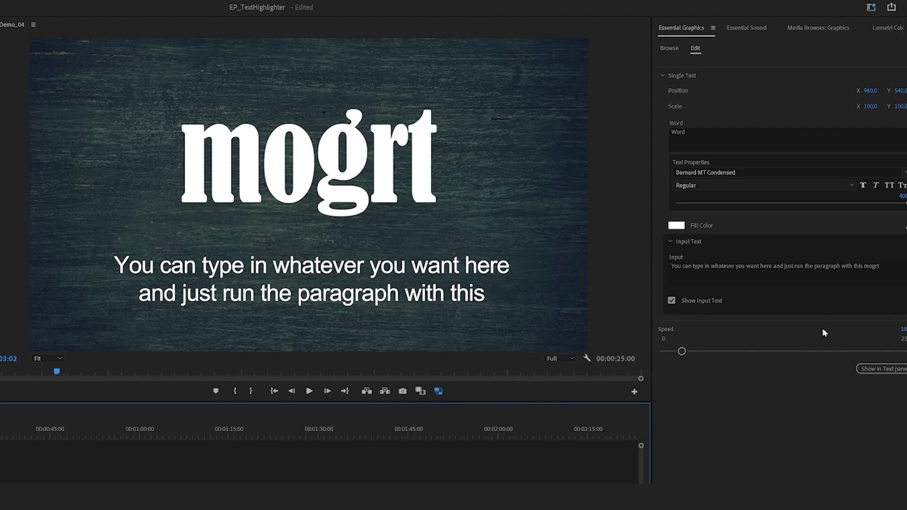
# - Hide the input text paragraph and adjust the single word's horizontal position
pyautogui.click(671, 302)
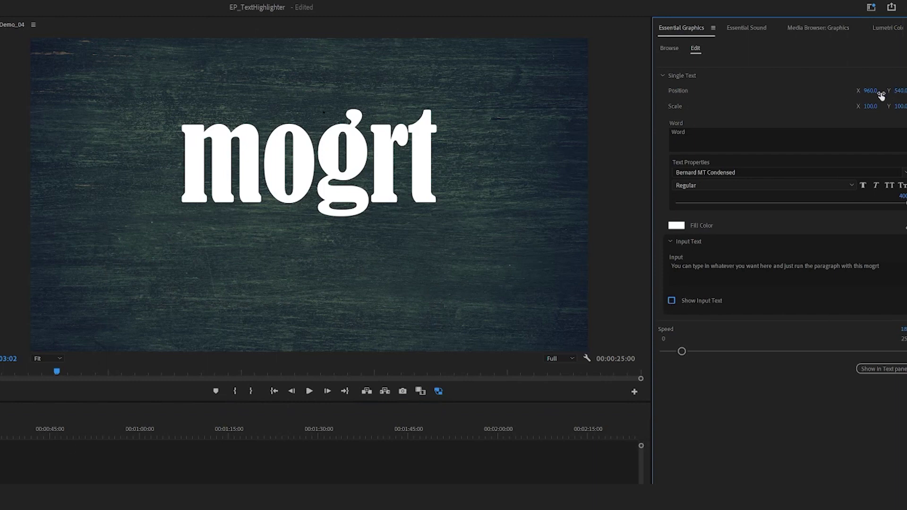
pyautogui.moveTo(871, 90); pyautogui.dragTo(904, 91)
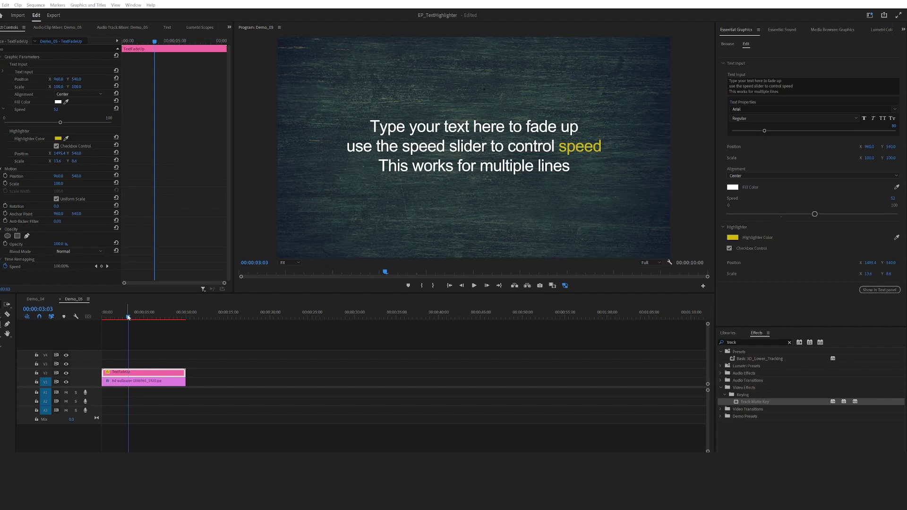
# - Play the TextFadeUp animation in Demo_05 from the beginning of the sequence
pyautogui.click(104, 316)
pyautogui.press('space')
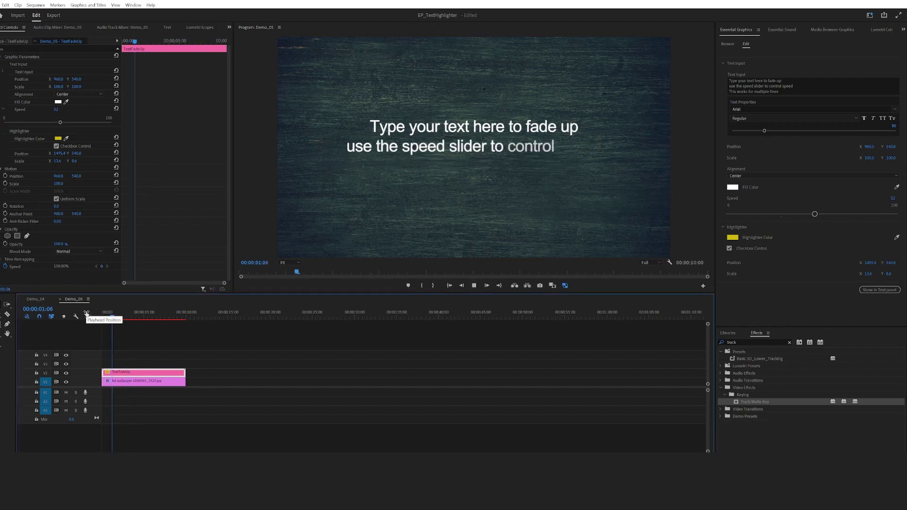
pyautogui.press('space')
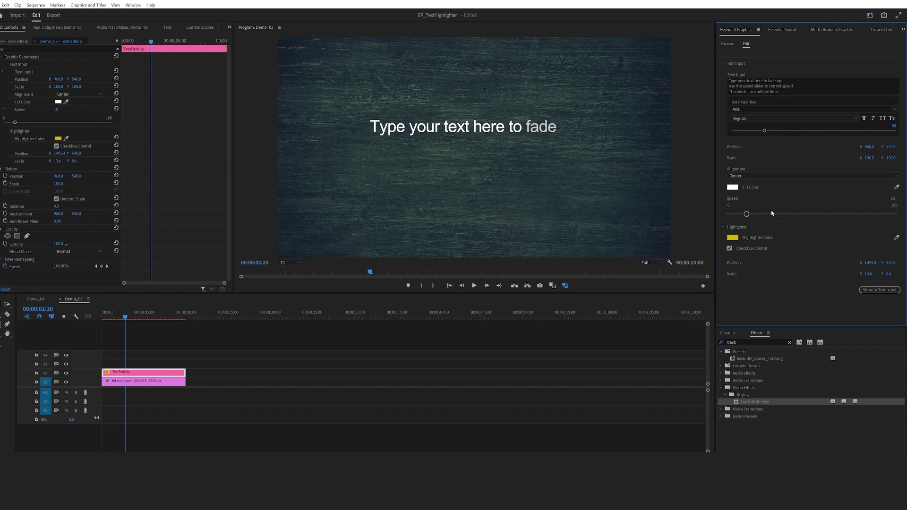
# - Try a Speed of 10 on the TextFadeUp clip and play the animation from the start
pyautogui.moveTo(892, 198); pyautogui.dragTo(906, 198)
pyautogui.click(888, 254)
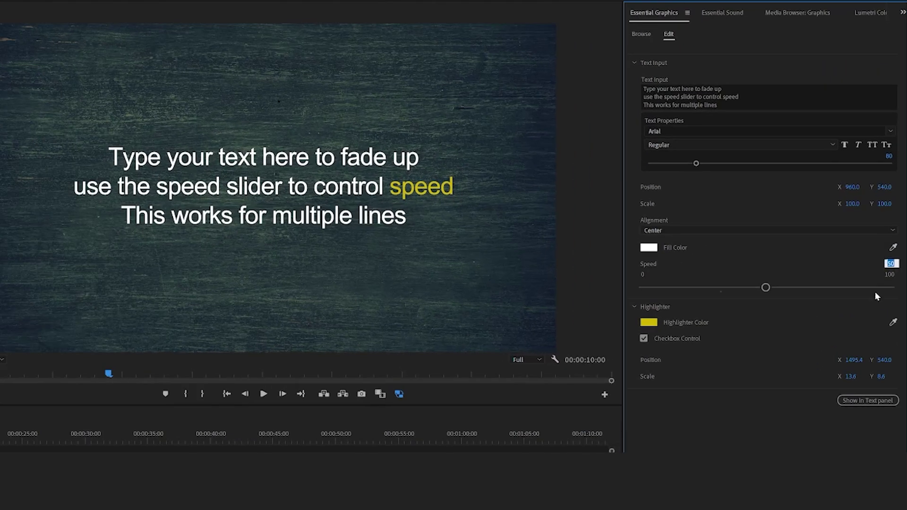
pyautogui.write('10')
pyautogui.press('Return')
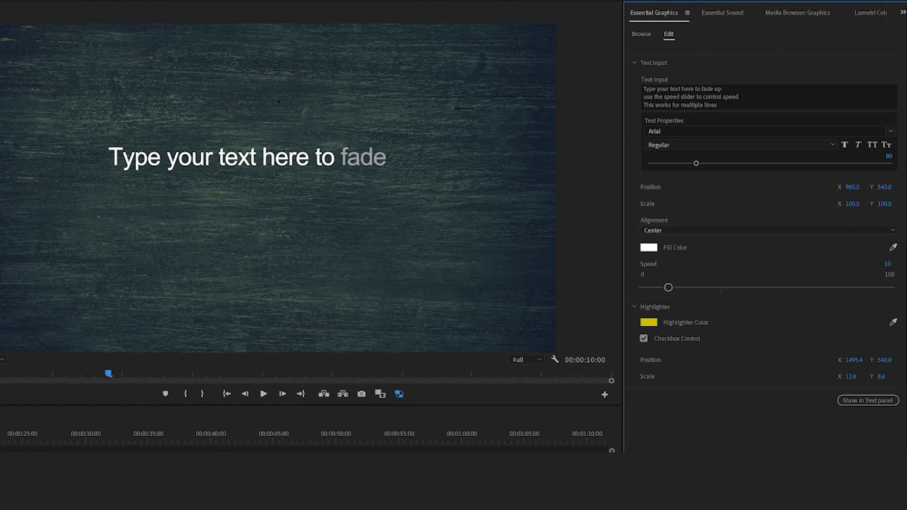
pyautogui.press('Home')
pyautogui.press('space')
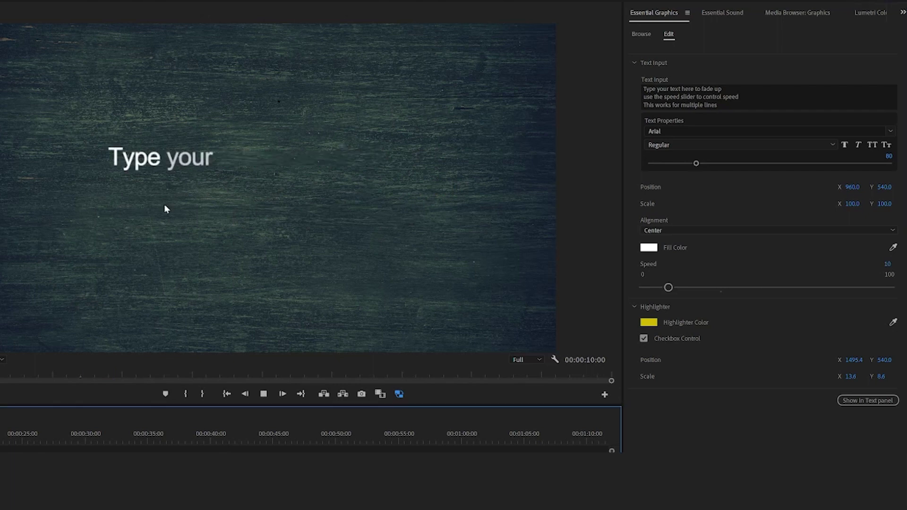
# - Set the TextFadeUp clip's Speed to 50 and play the animation
pyautogui.click(889, 263)
pyautogui.write('50')
pyautogui.press('Return')
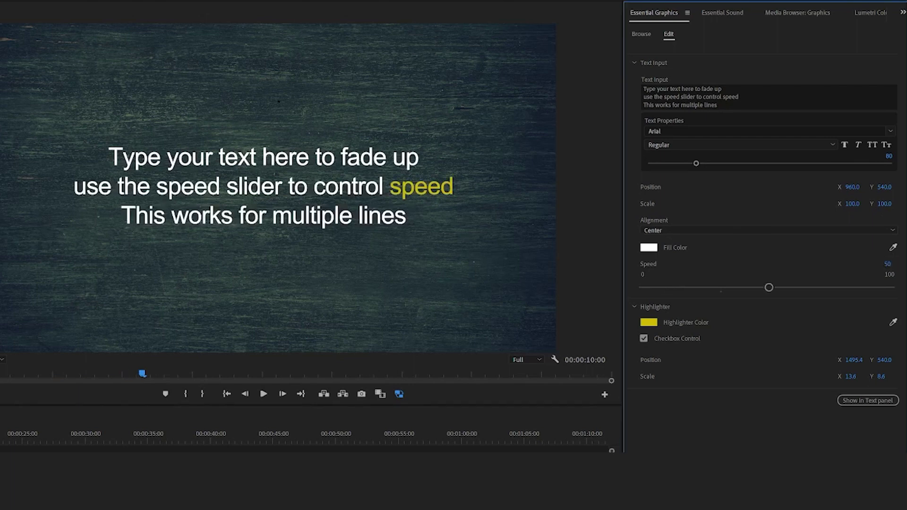
pyautogui.press('space')
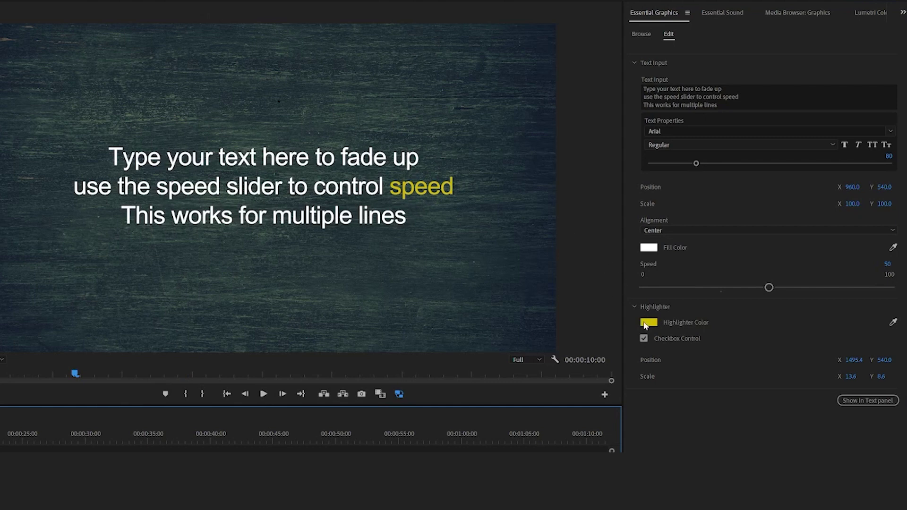
# - Change the Highlighter Color to red, and turn the highlighter off and back on with Checkbox Control
pyautogui.click(647, 323)
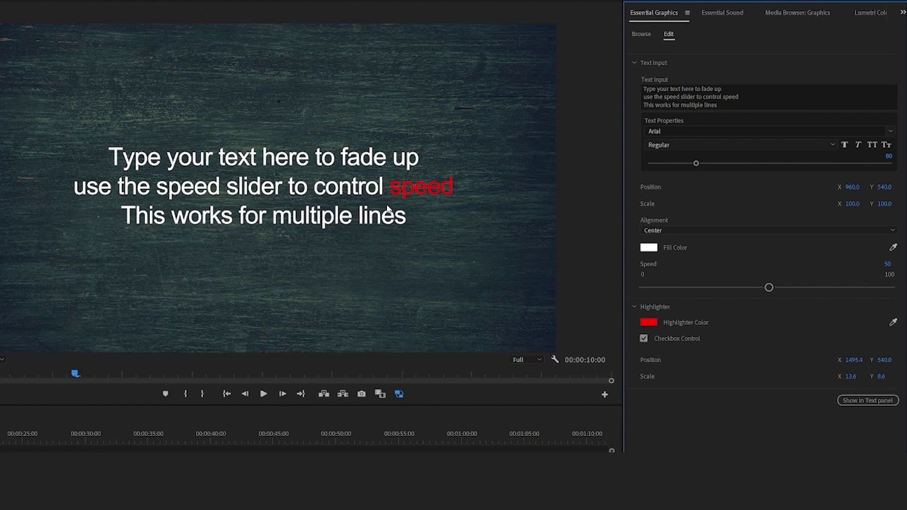
pyautogui.click(642, 339)
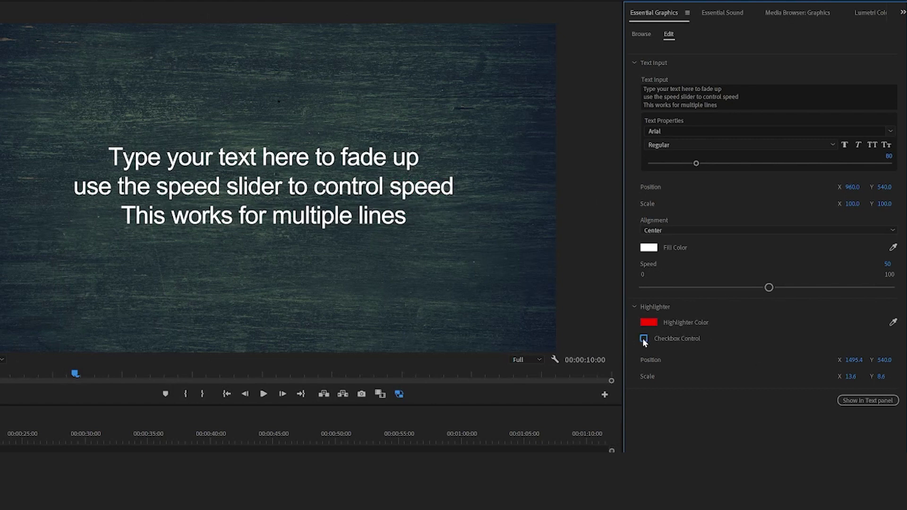
pyautogui.click(643, 339)
# - Shift the highlighter's horizontal position so that it covers the word "control" in the second line
pyautogui.moveTo(854, 360)
pyautogui.mouseDown()
pyautogui.moveTo(718, 360)
pyautogui.moveTo(727, 360)
pyautogui.mouseUp()
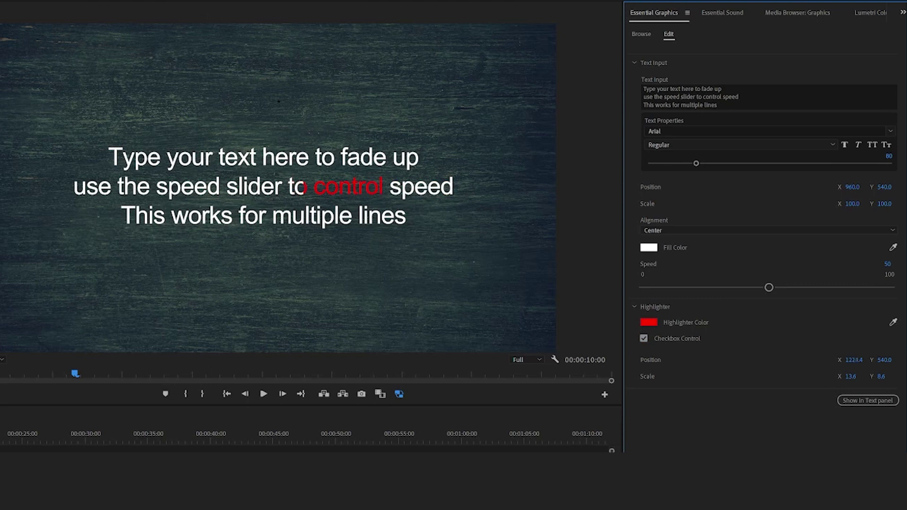